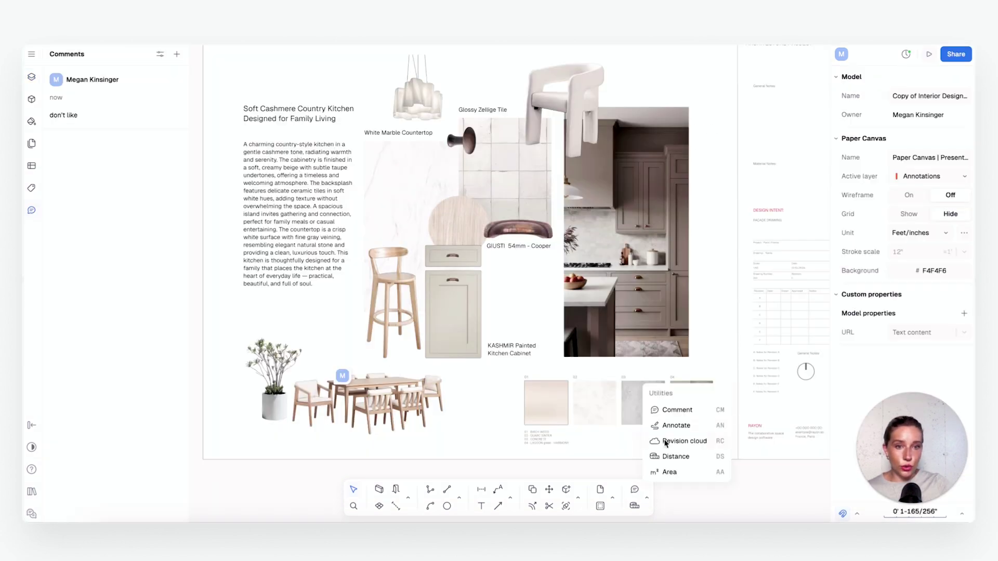
# Step: Draw a red freehand loop around the first two material swatches, crossing the KASHMIR caption
pyautogui.click(675, 425)
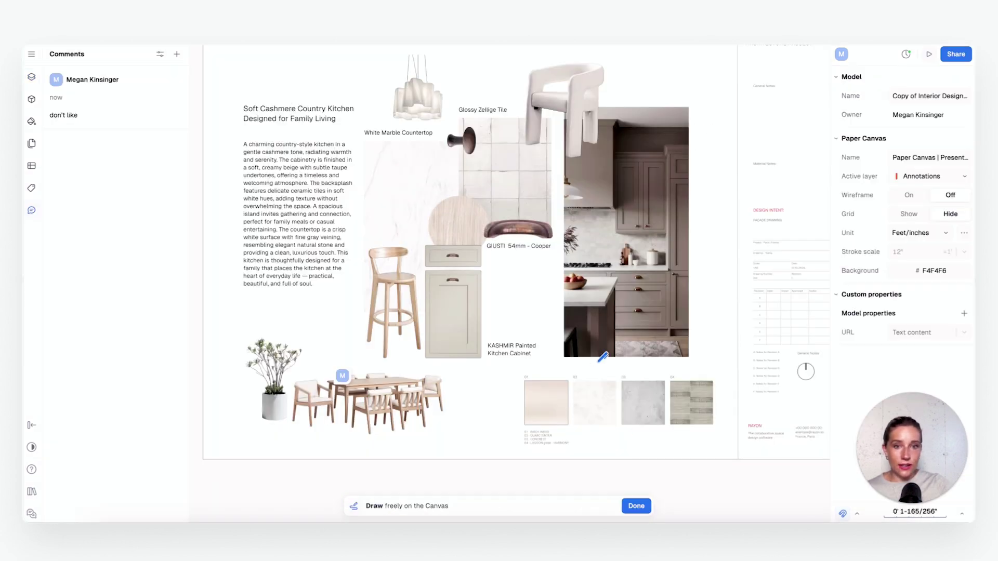
pyautogui.moveTo(568, 442); pyautogui.dragTo(450, 358)
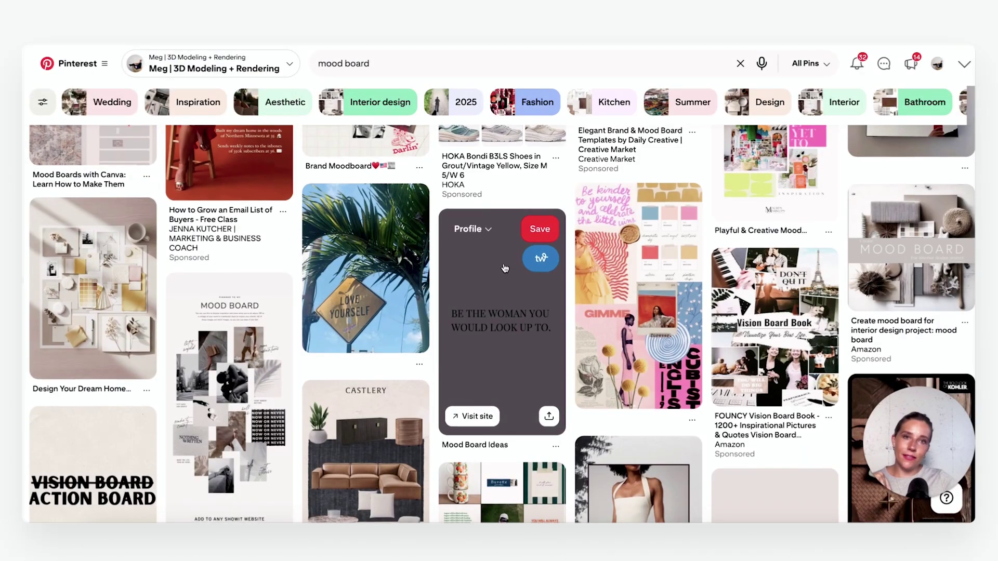
pyautogui.scroll(-1, 525, 244)
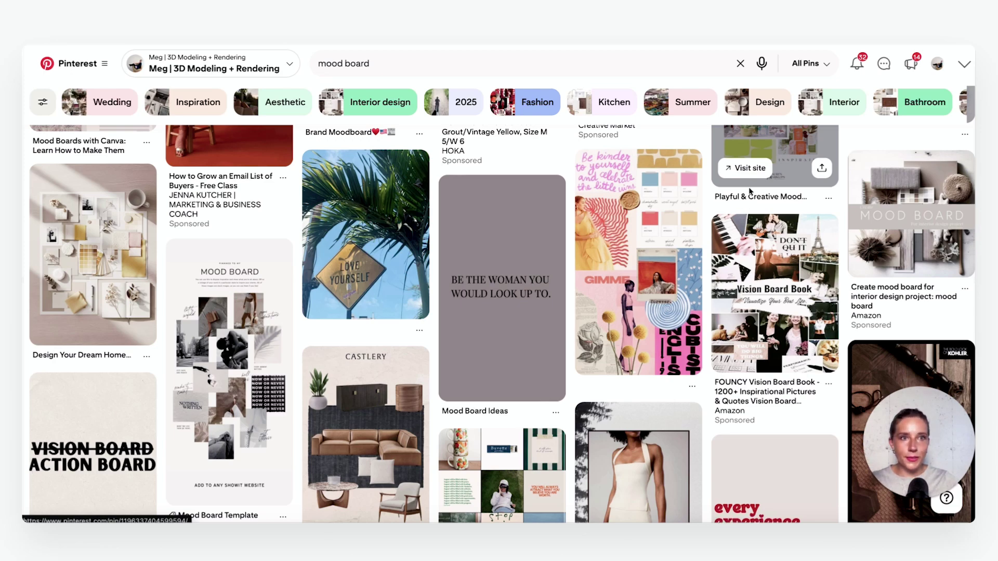
pyautogui.scroll(-3, 743, 260)
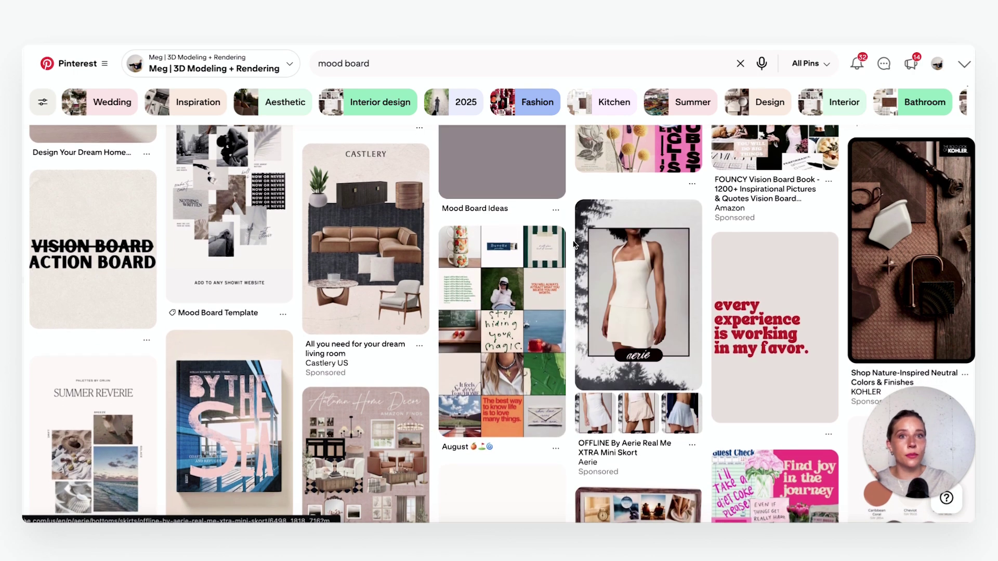
pyautogui.scroll(-1, 575, 244)
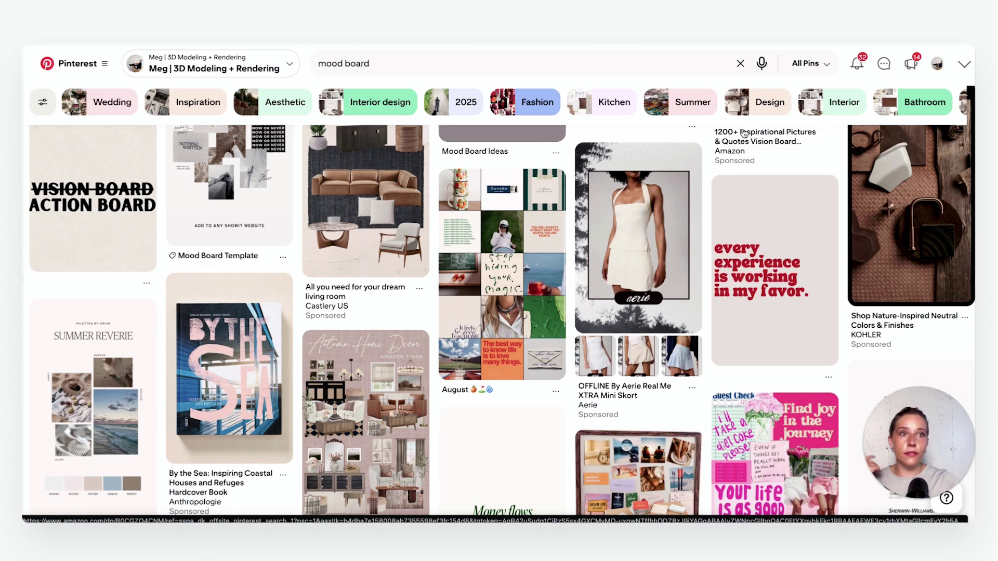
pyautogui.scroll(-4, 529, 195)
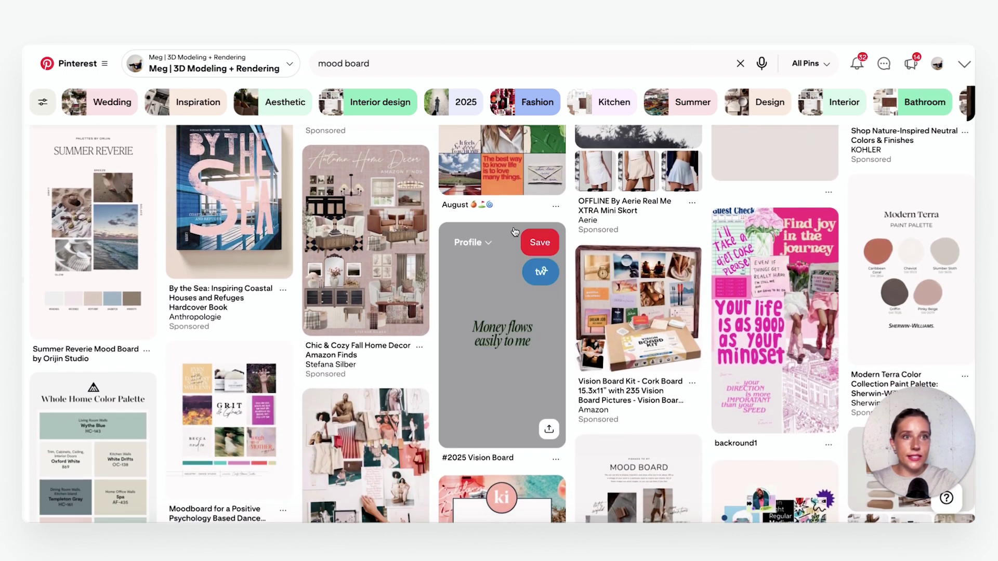
pyautogui.scroll(-2, 514, 231)
pyautogui.scroll(-1, 516, 232)
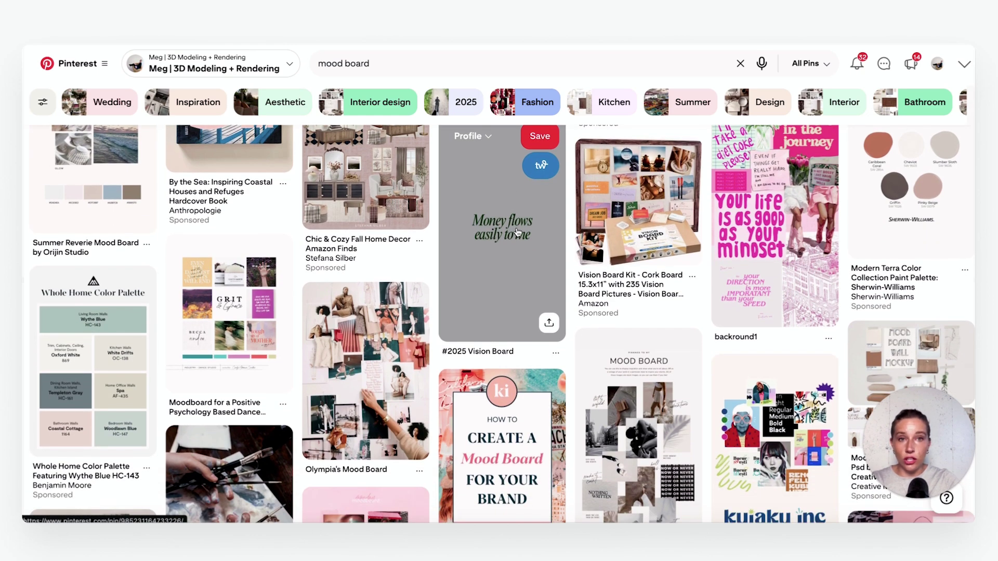
pyautogui.scroll(-1, 517, 232)
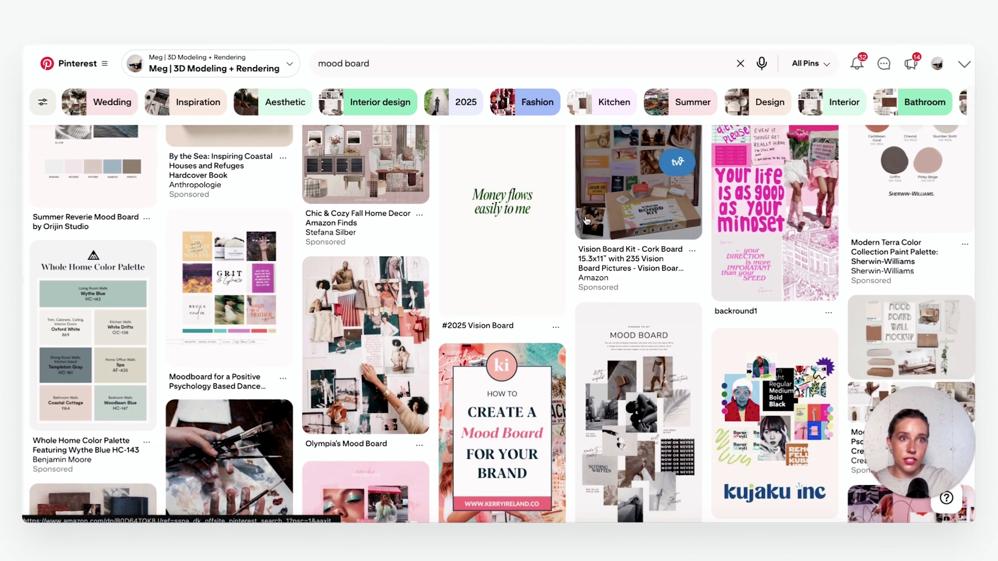
pyautogui.scroll(-1, 591, 208)
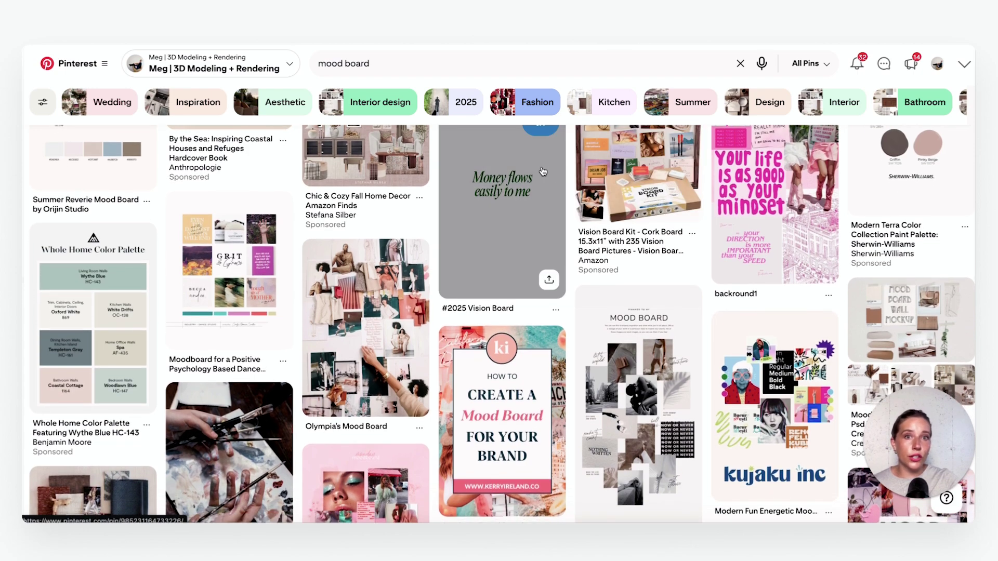
pyautogui.scroll(-2, 667, 218)
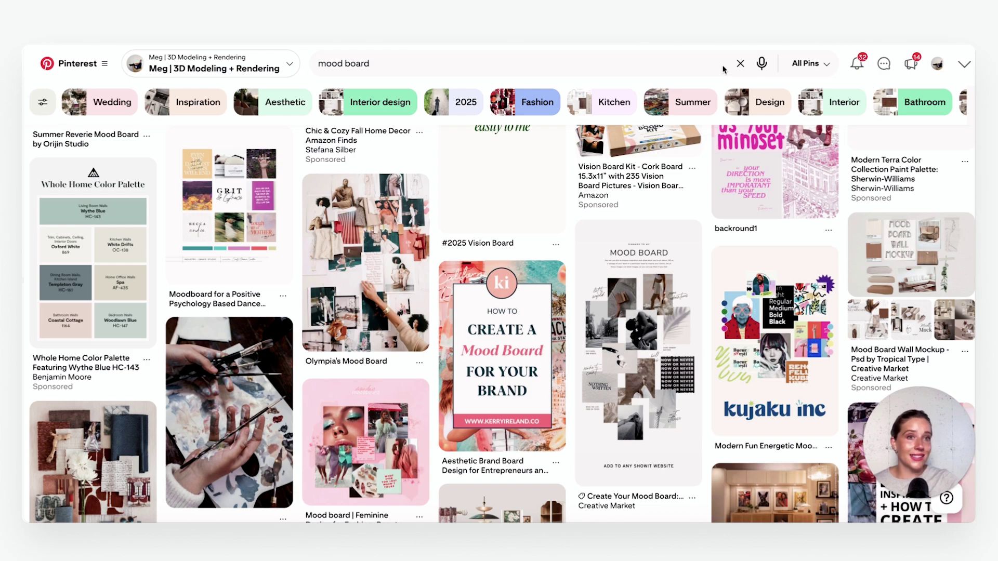
pyautogui.scroll(-10, 469, 249)
pyautogui.scroll(-15, 470, 247)
pyautogui.scroll(-8, 473, 244)
pyautogui.scroll(20, 473, 243)
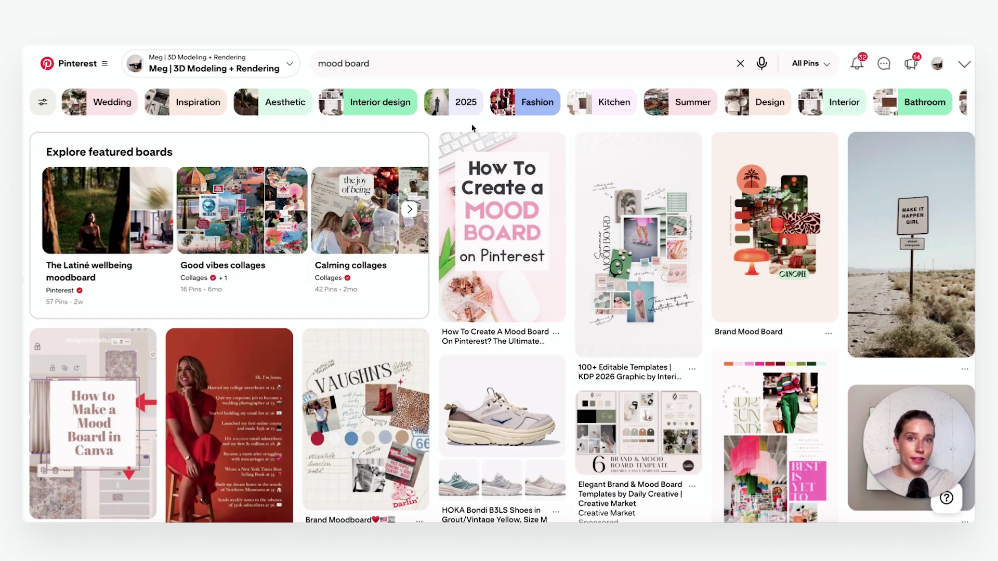
# Step: Search Pinterest for 'chair' and scroll through the results
pyautogui.click(378, 69)
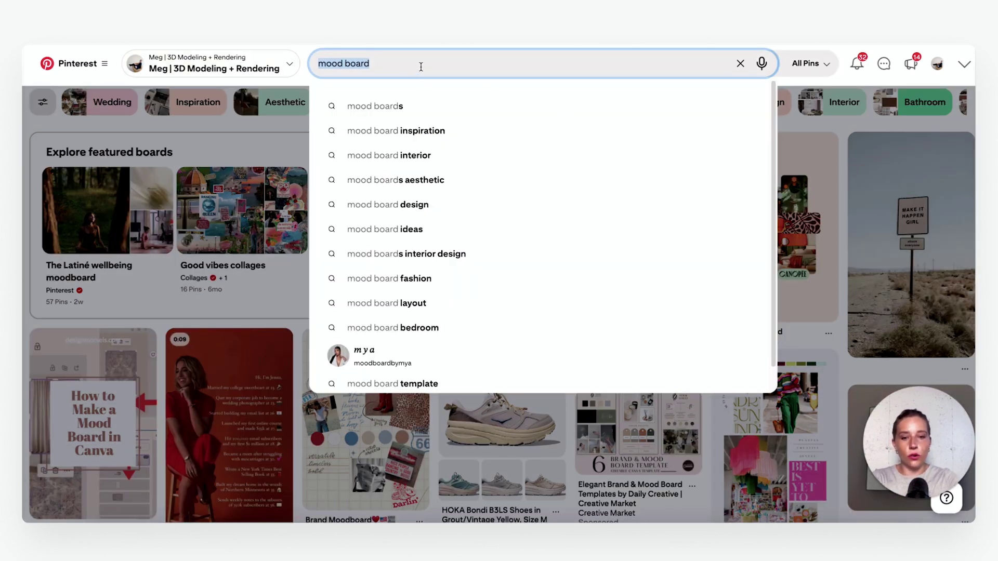
pyautogui.write('chair')
pyautogui.press('Return')
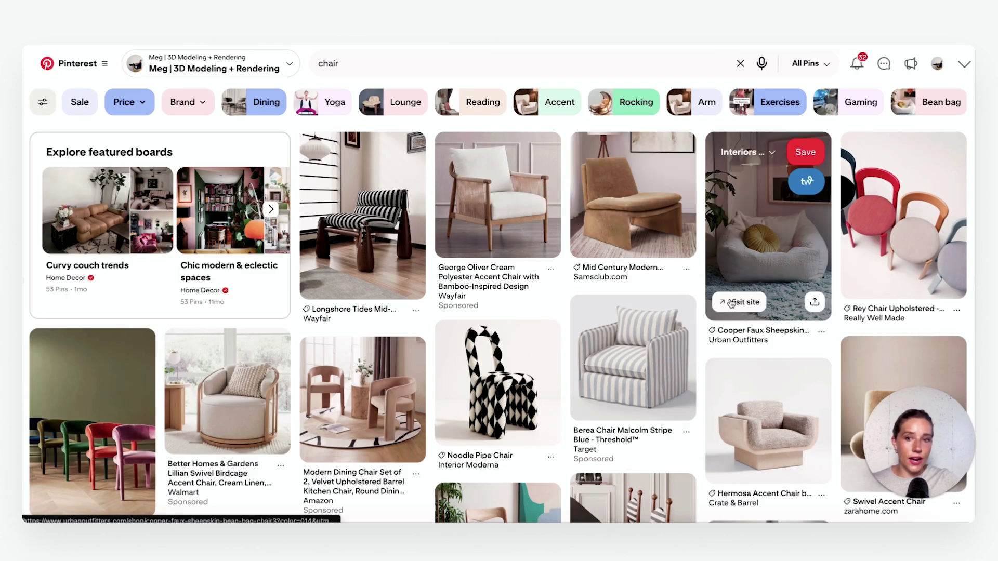
pyautogui.scroll(-5, 613, 328)
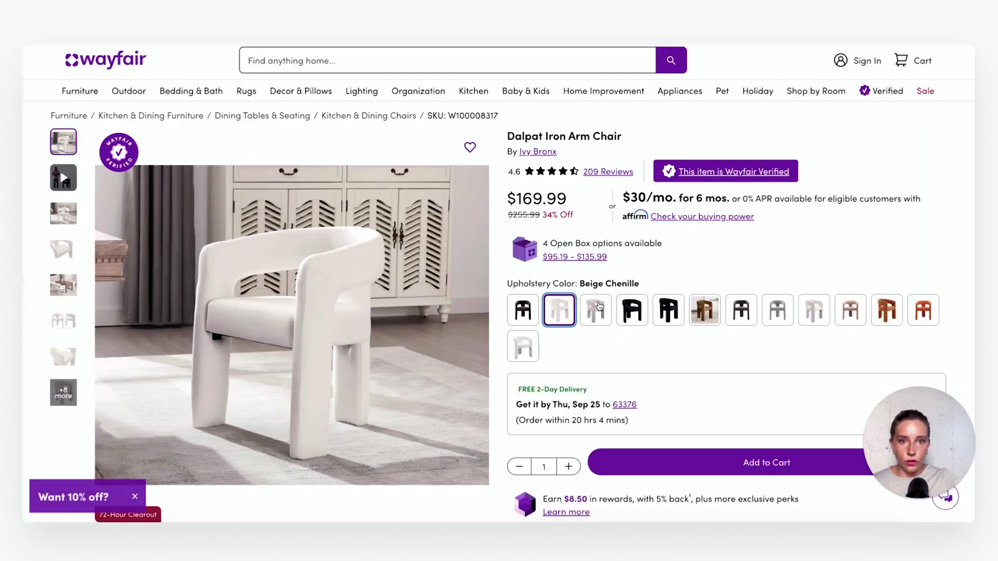
# Step: Set the Dalpat Iron Arm Chair to Beige Chenille upholstery and copy its product photo
pyautogui.click(606, 322)
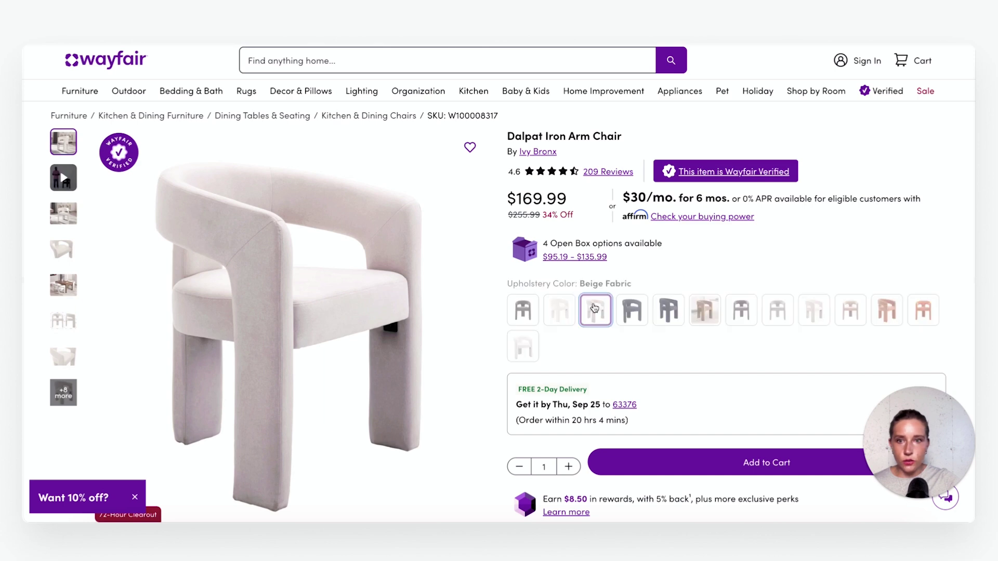
pyautogui.click(557, 317)
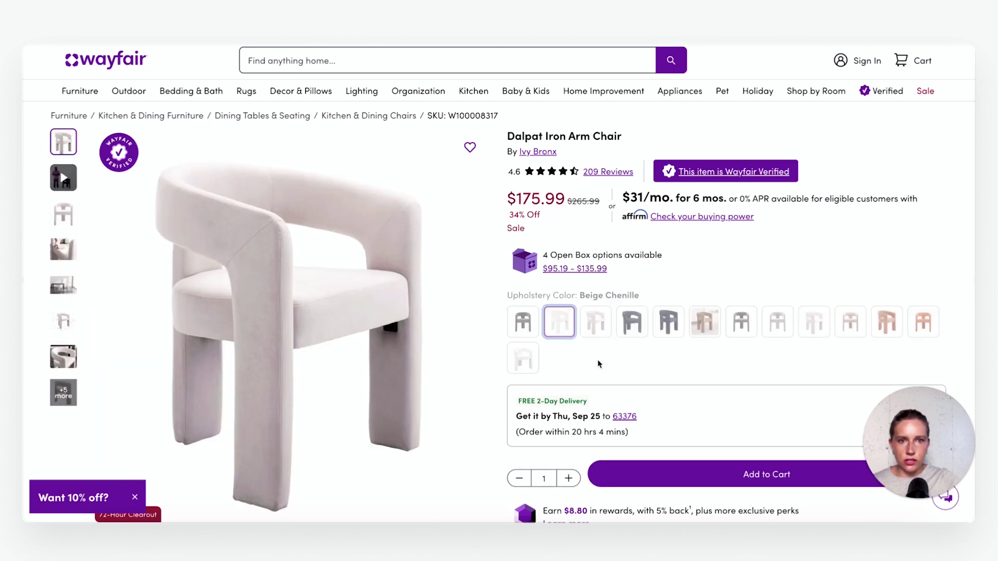
pyautogui.rightClick(331, 314)
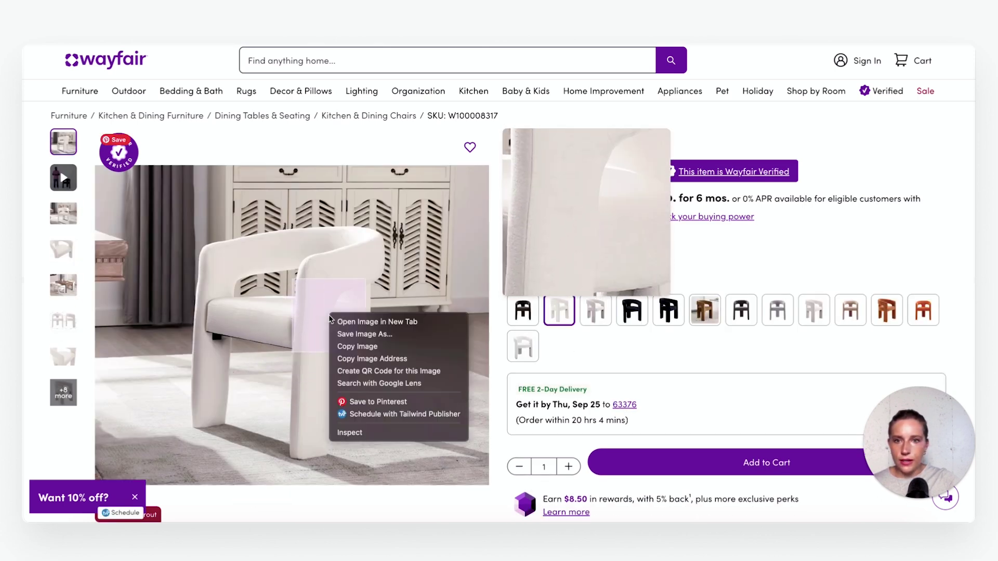
pyautogui.click(365, 347)
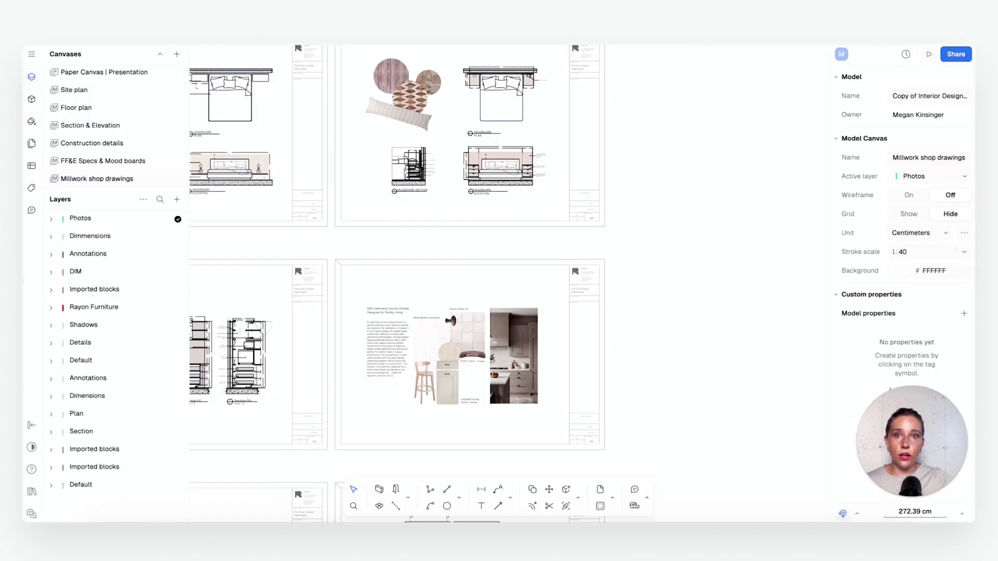
pyautogui.scroll(-5, 452, 216)
pyautogui.scroll(3, 498, 269)
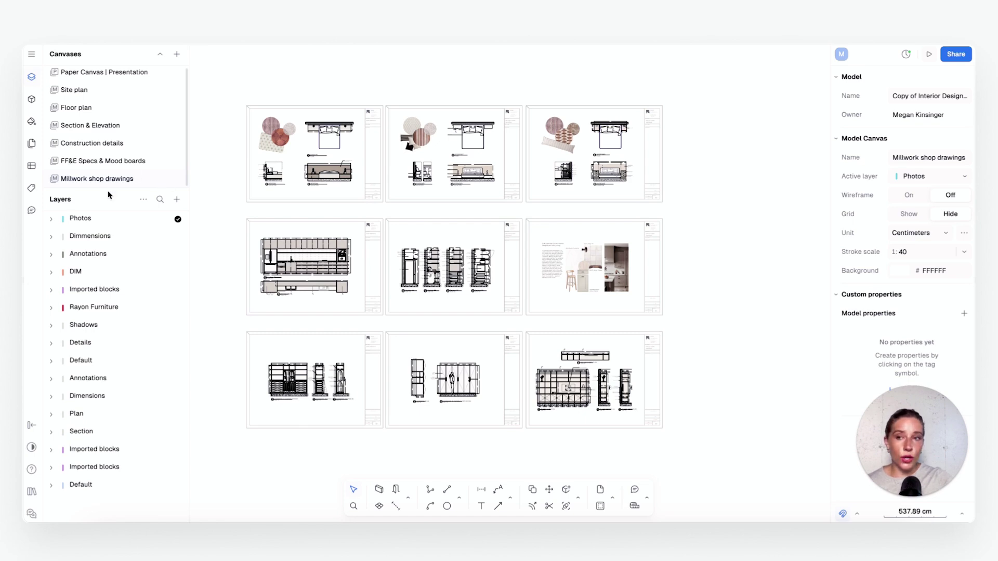
pyautogui.click(119, 75)
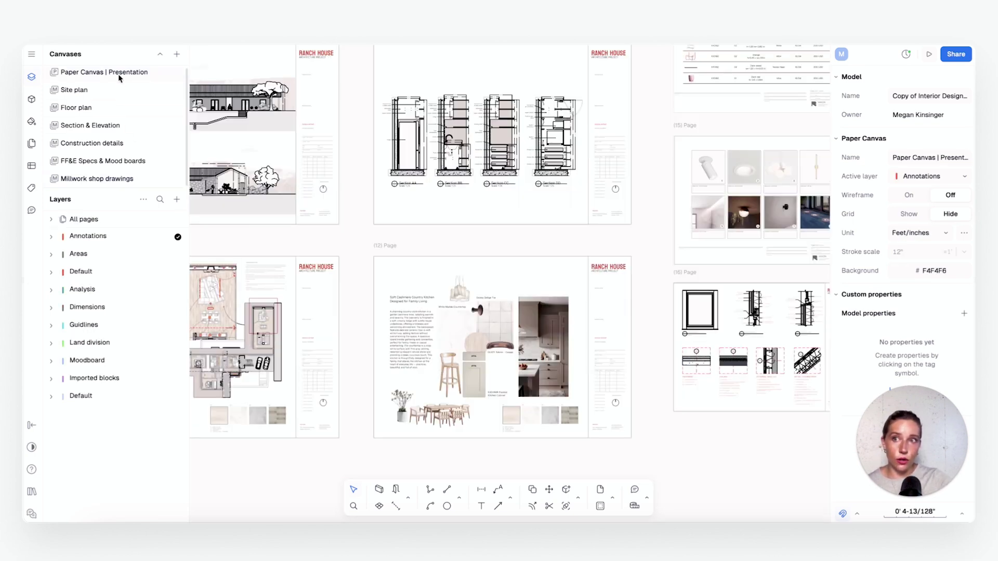
pyautogui.scroll(-3, 510, 234)
pyautogui.scroll(5, 543, 345)
pyautogui.scroll(5, 543, 346)
pyautogui.scroll(-8, 543, 314)
pyautogui.scroll(4, 543, 314)
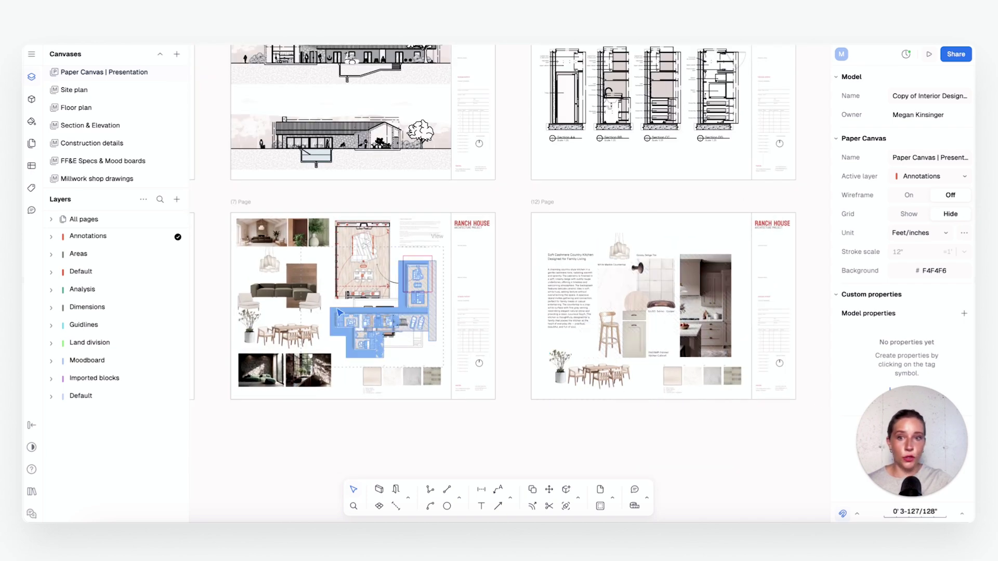
pyautogui.click(370, 300)
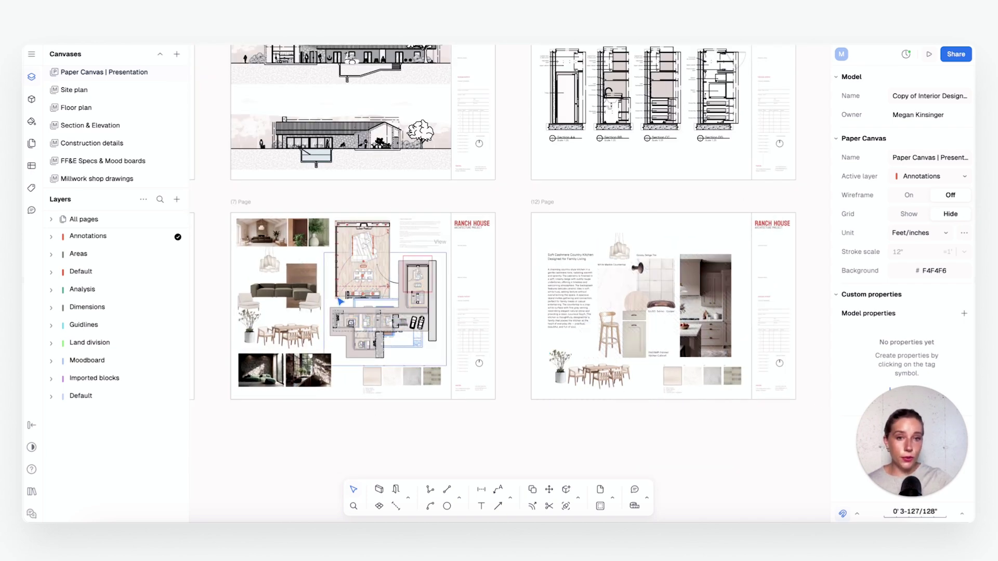
pyautogui.scroll(2, 535, 276)
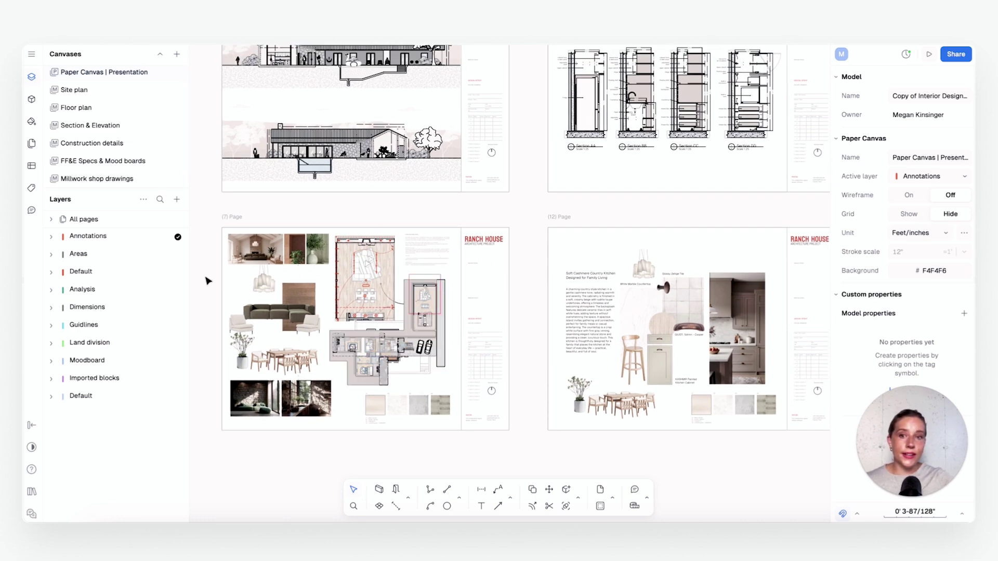
pyautogui.click(84, 179)
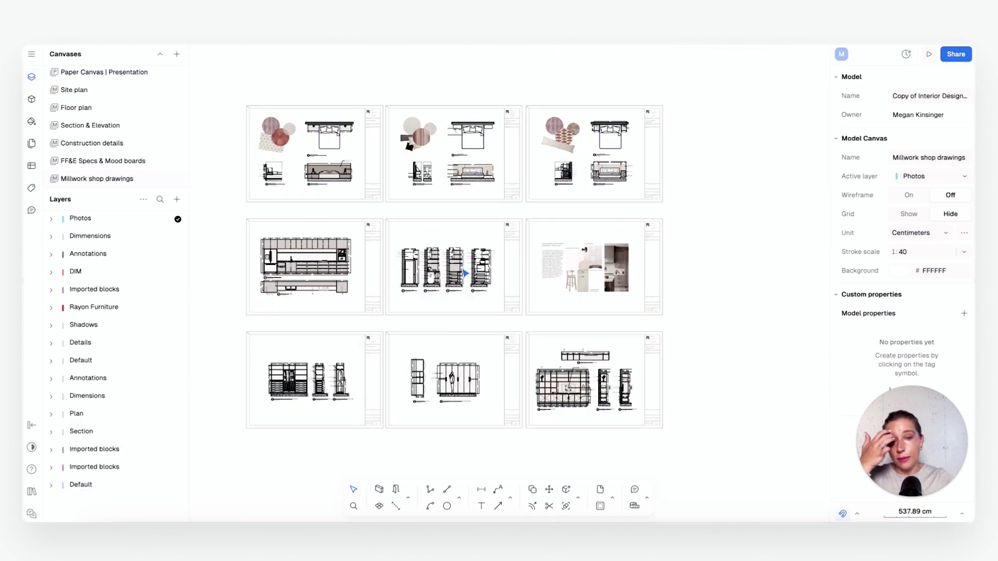
pyautogui.scroll(5, 598, 270)
pyautogui.scroll(-3, 598, 270)
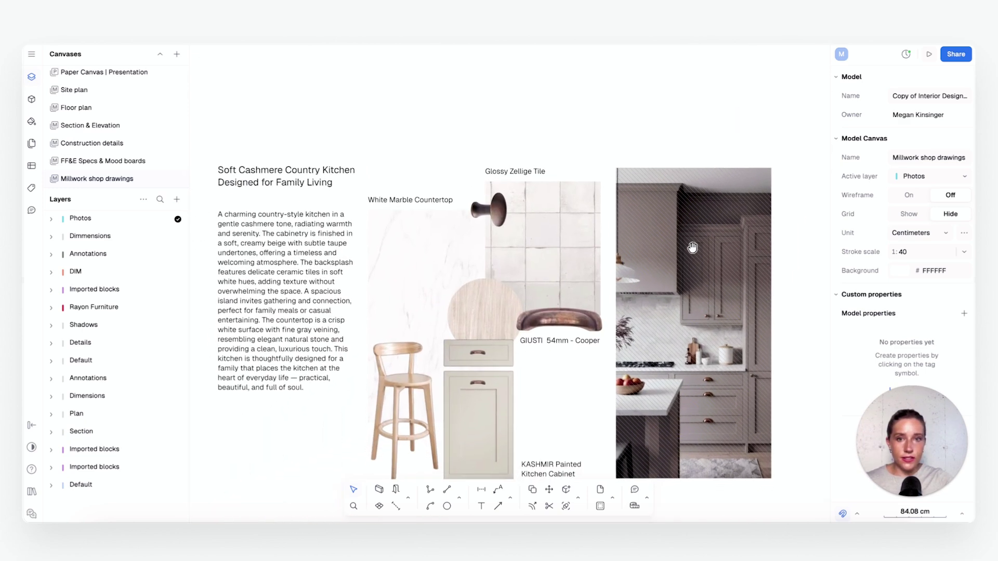
pyautogui.moveTo(656, 289); pyautogui.dragTo(581, 274)
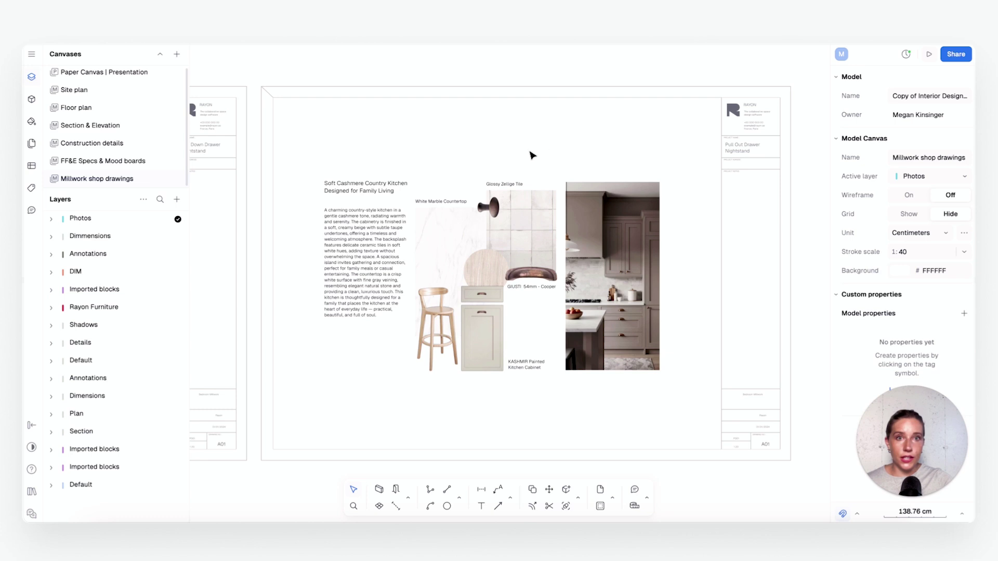
# Step: Paste the copied Wayfair chair photo onto the kitchen mood board sheet and position it
pyautogui.rightClick(482, 152)
pyautogui.click(497, 210)
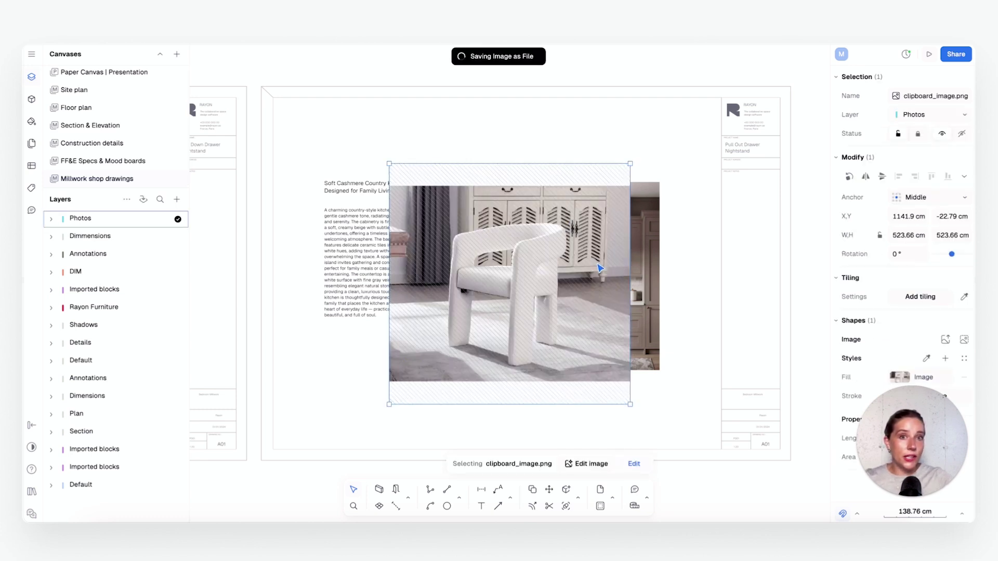
pyautogui.moveTo(576, 305); pyautogui.dragTo(613, 329)
pyautogui.click(719, 310)
pyautogui.click(638, 335)
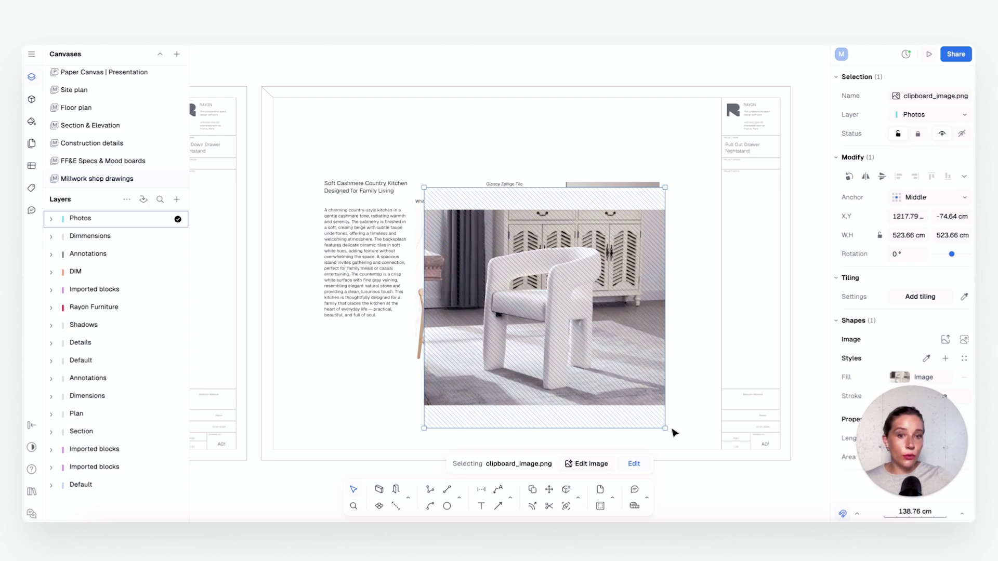
pyautogui.moveTo(578, 354); pyautogui.dragTo(544, 327)
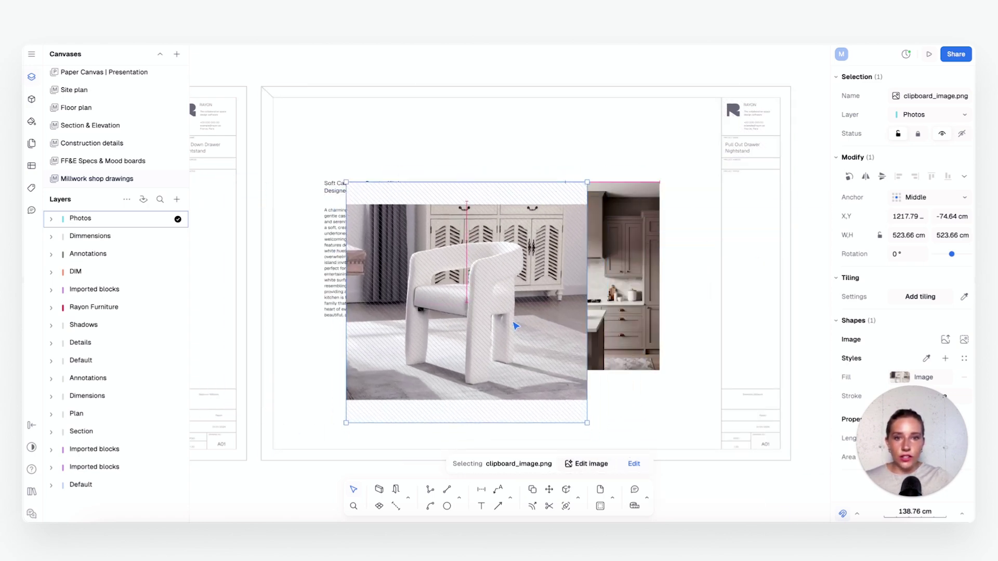
pyautogui.click(597, 465)
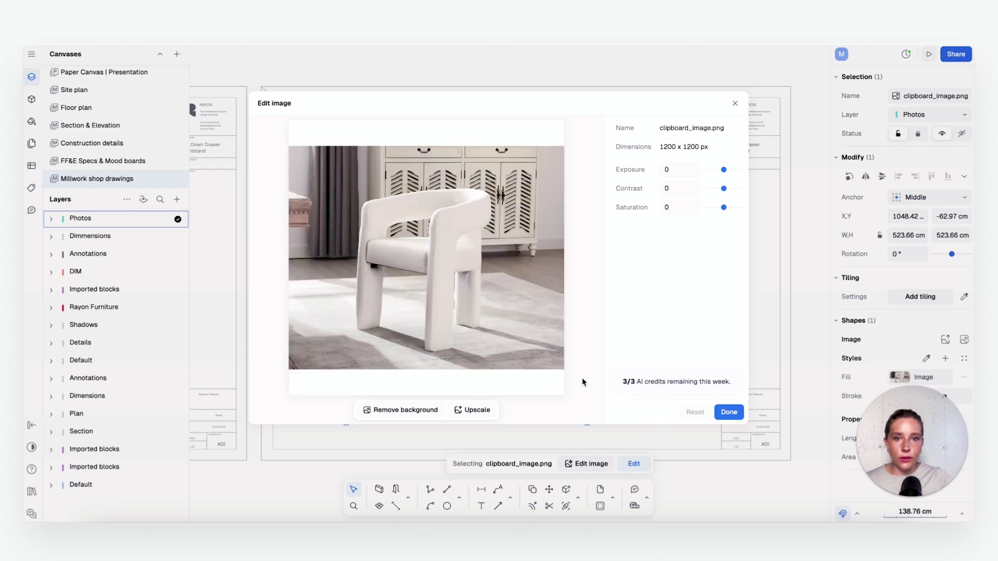
# Step: Remove the chair photo's background and upscale it to a sharper version
pyautogui.click(395, 414)
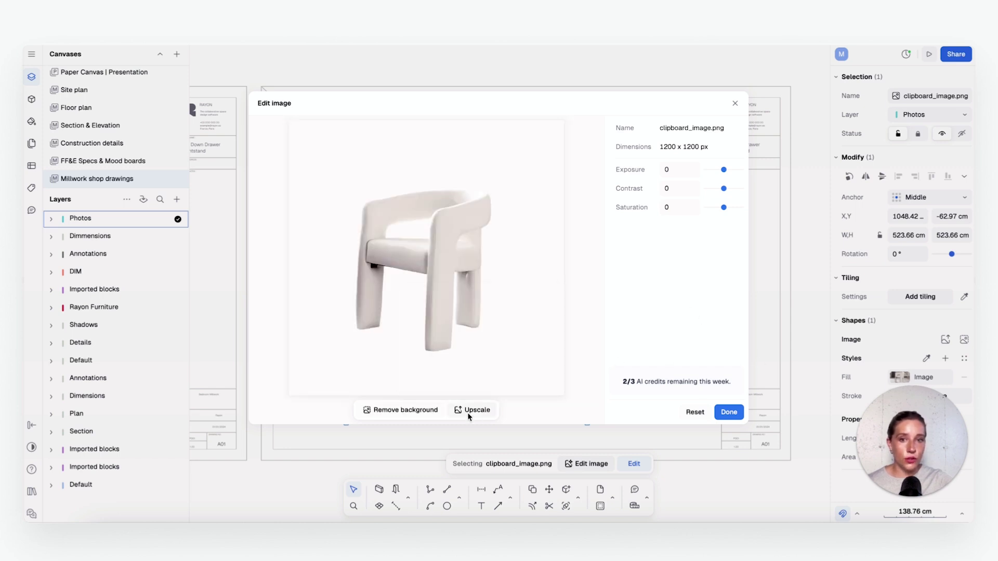
pyautogui.click(469, 410)
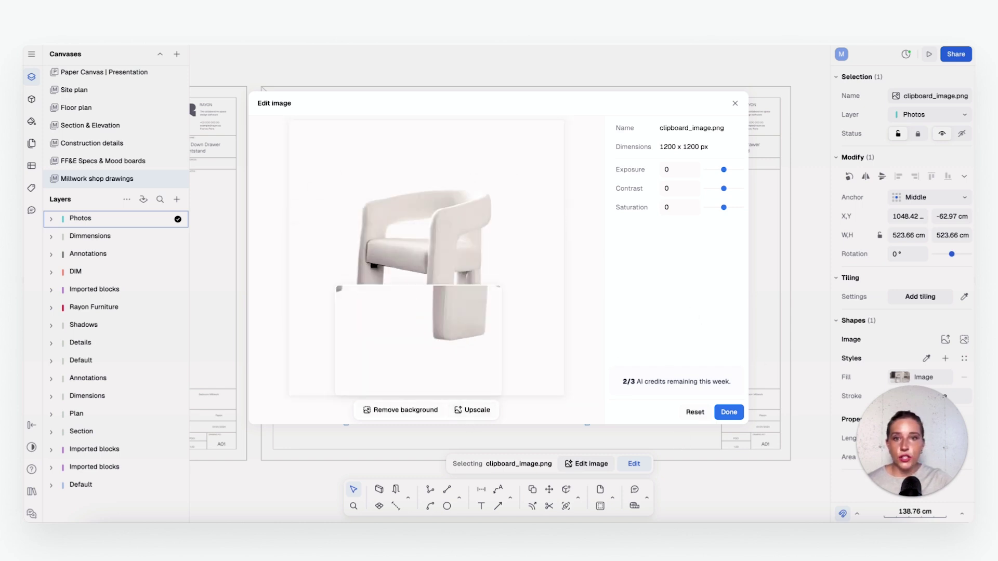
pyautogui.click(726, 412)
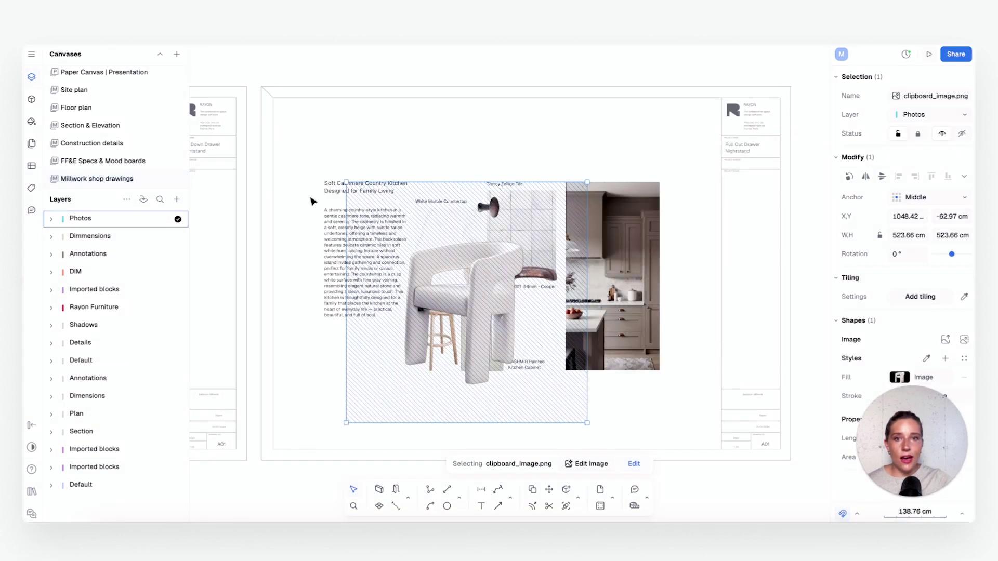
# Step: Scale the cut-out chair down to 261.22 cm and place it atop the tile and kitchen photos
pyautogui.moveTo(344, 182); pyautogui.dragTo(439, 280)
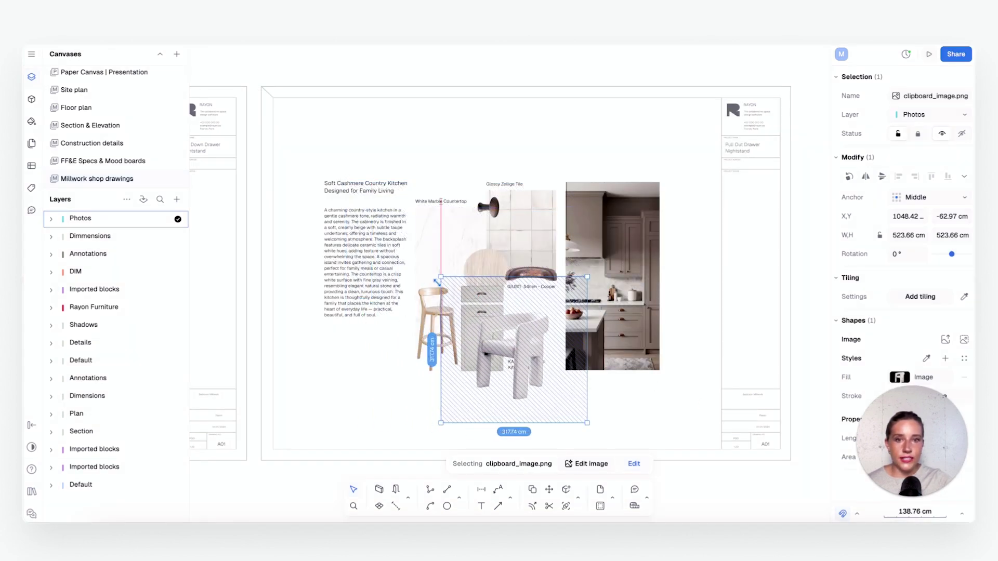
pyautogui.moveTo(536, 349); pyautogui.dragTo(581, 181)
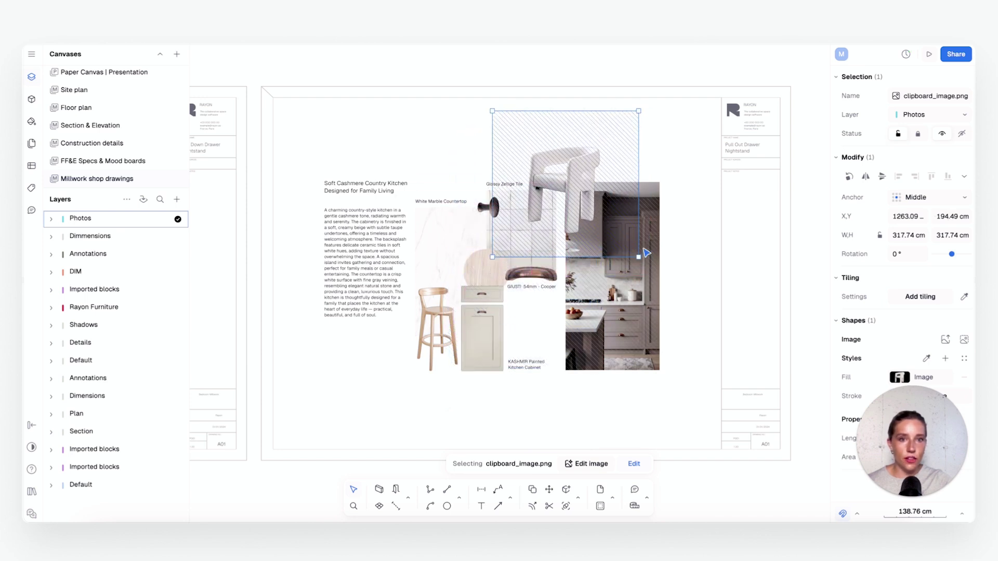
pyautogui.moveTo(638, 257); pyautogui.dragTo(613, 227)
pyautogui.moveTo(563, 176); pyautogui.dragTo(575, 184)
pyautogui.click(681, 403)
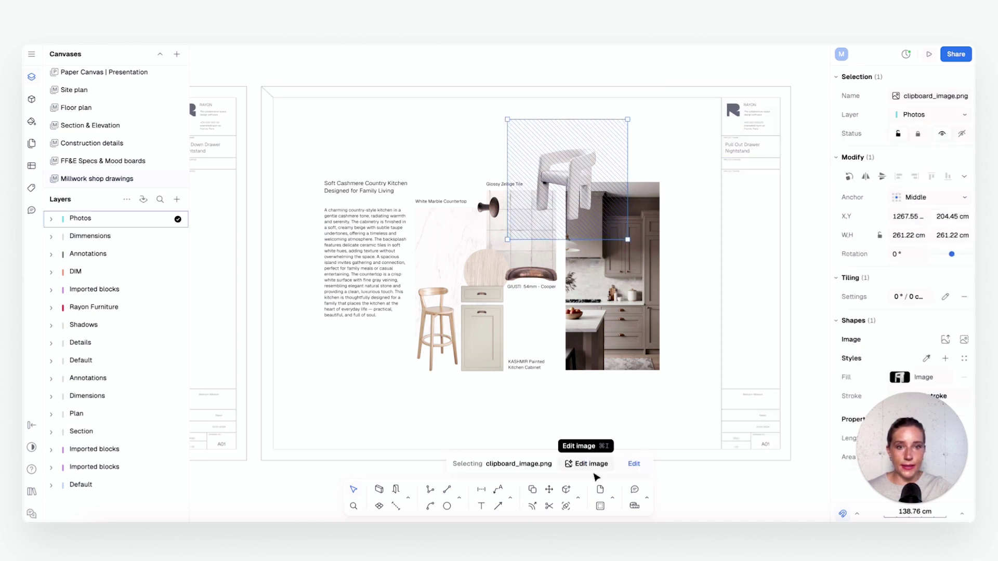
pyautogui.click(633, 463)
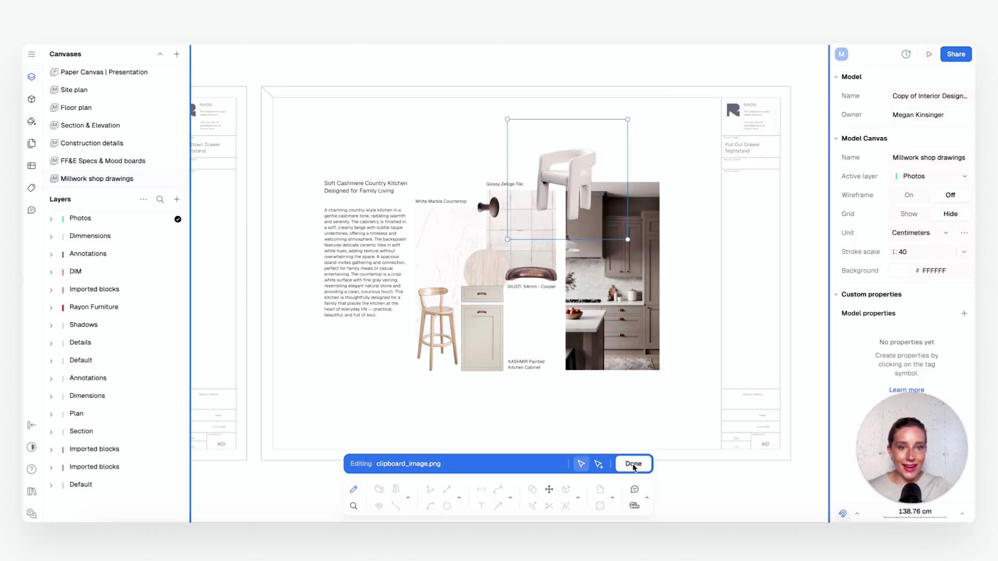
# Step: Add a custom model property named URL with an empty text value
pyautogui.click(964, 313)
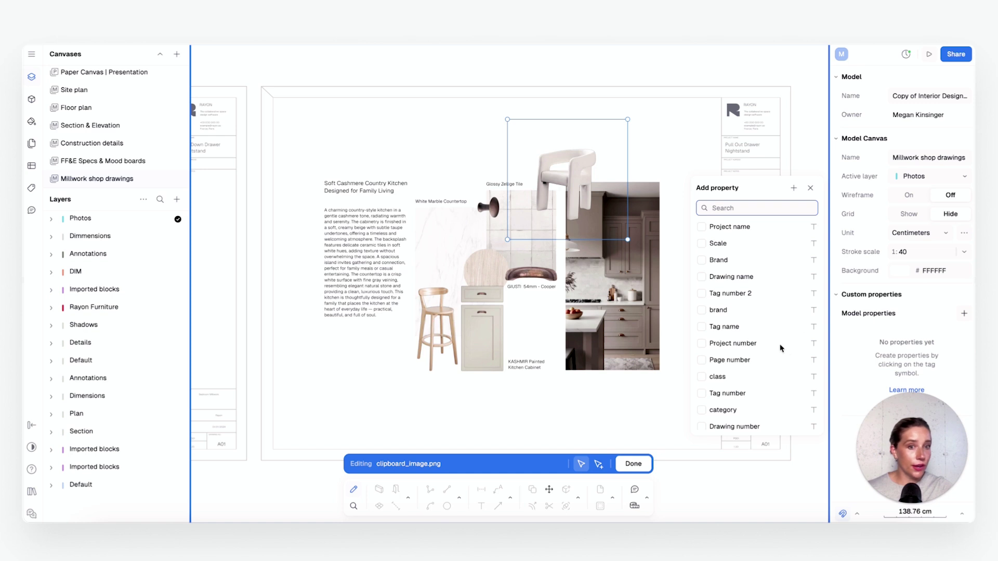
pyautogui.click(793, 188)
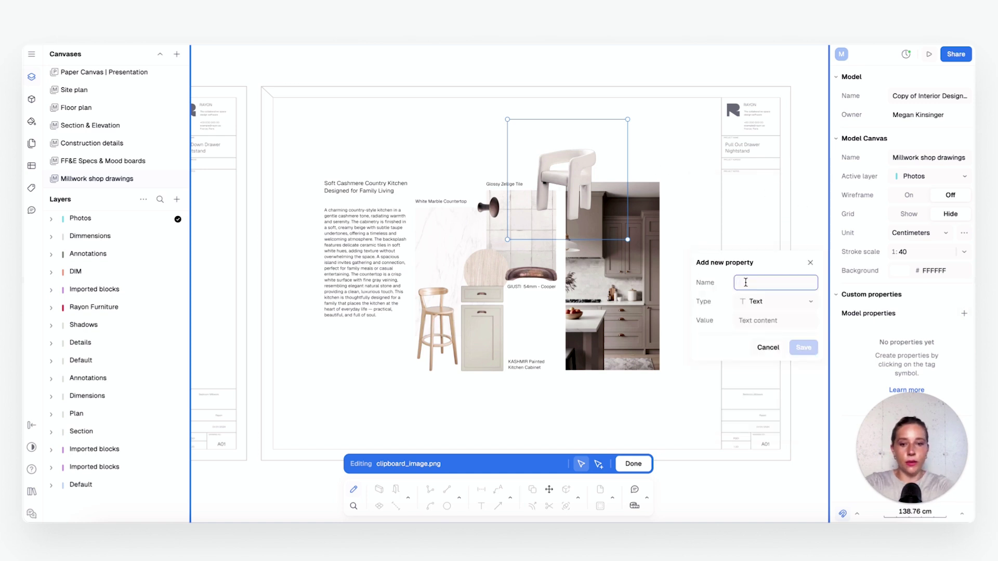
pyautogui.write('URL')
pyautogui.click(770, 321)
pyautogui.click(803, 348)
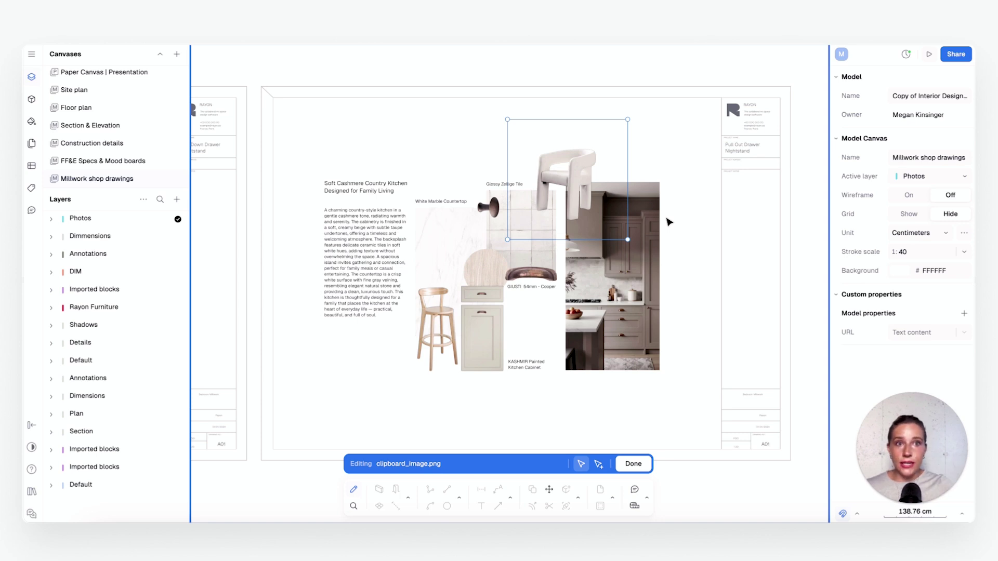
# Step: Select the kitchen photo and the stool and cabinet image to inspect them
pyautogui.click(618, 294)
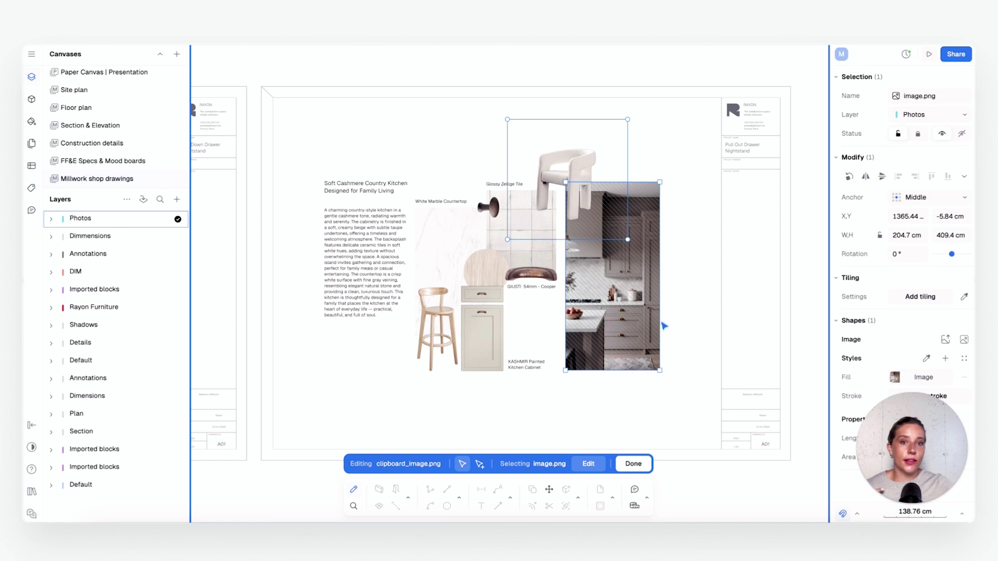
pyautogui.click(485, 342)
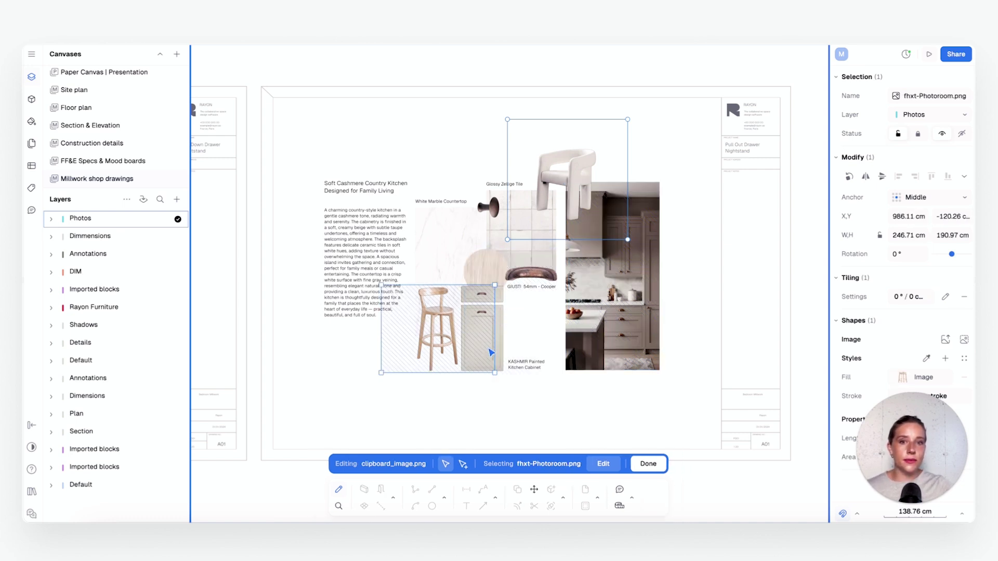
pyautogui.click(675, 287)
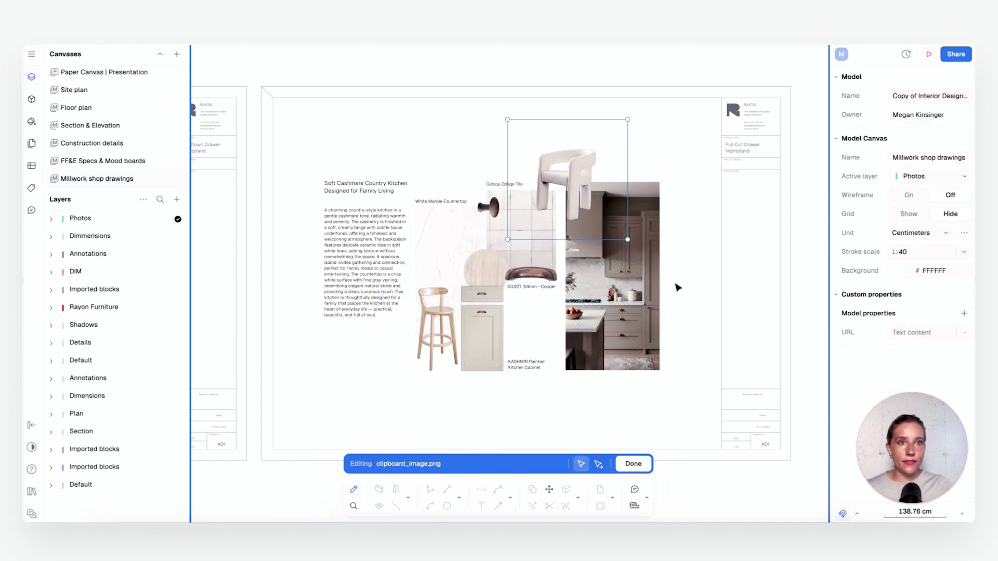
pyautogui.click(676, 287)
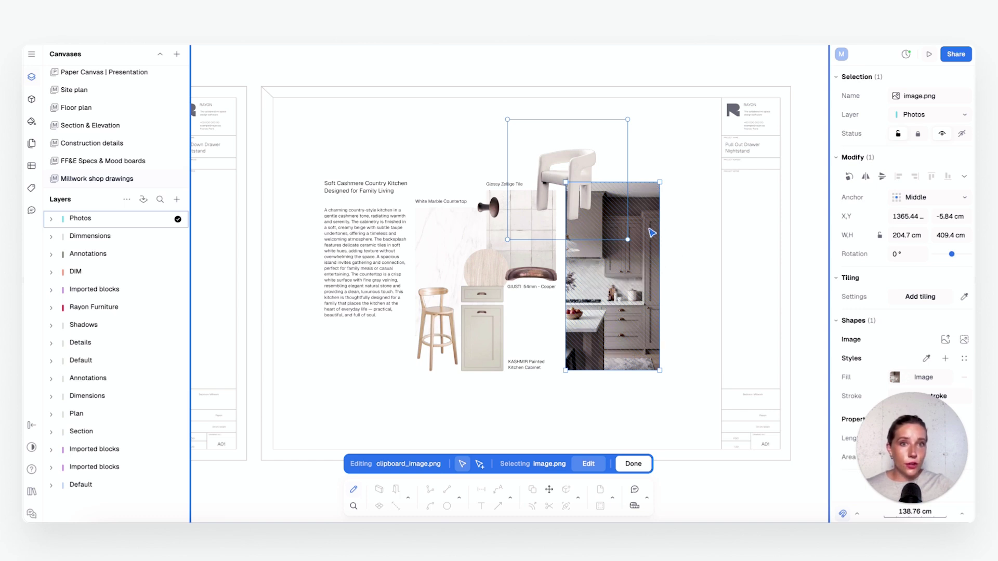
pyautogui.click(667, 178)
pyautogui.click(581, 189)
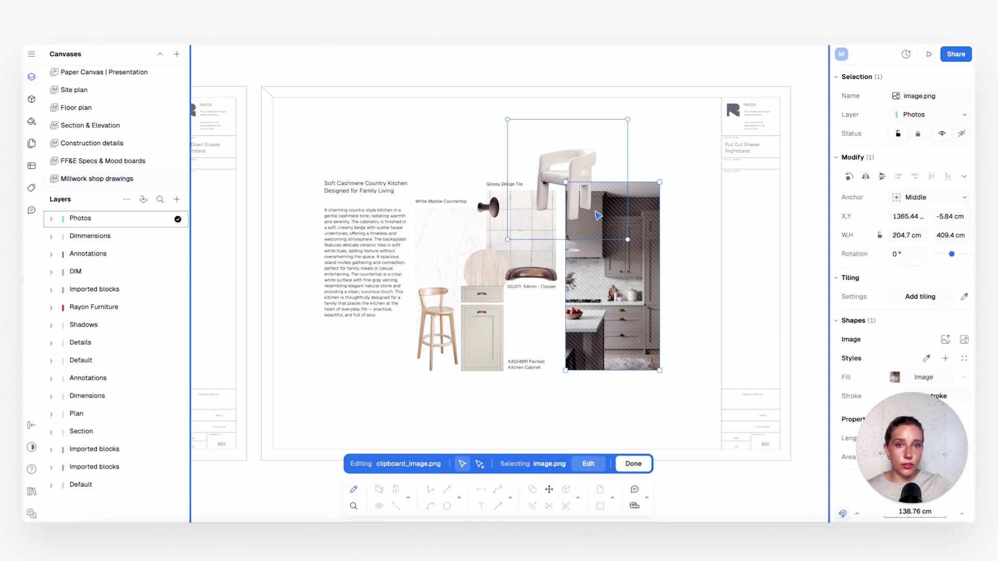
pyautogui.click(574, 169)
# Step: Inspect the cabinet handle and marble countertop images, then leave image editing
pyautogui.click(530, 273)
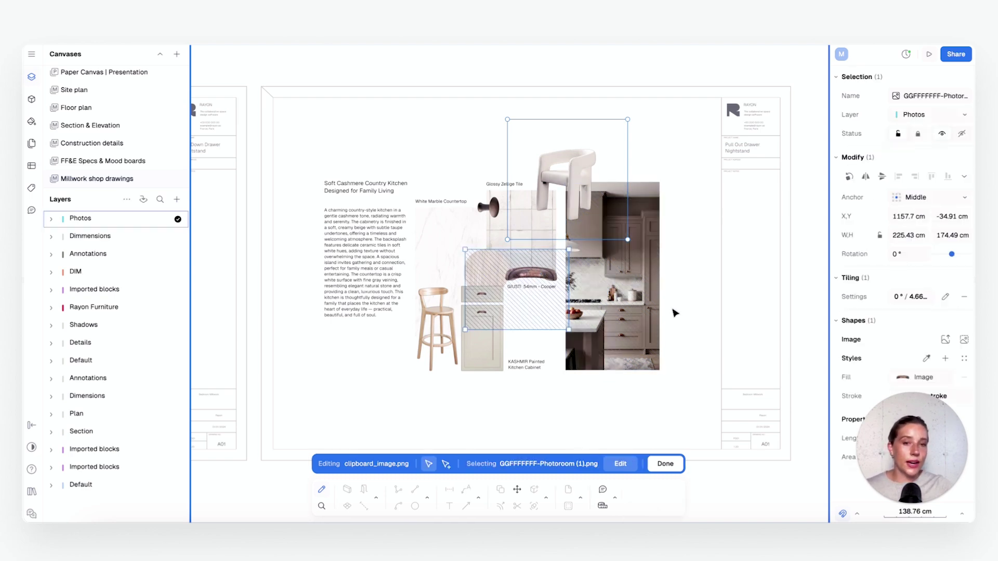
pyautogui.click(442, 224)
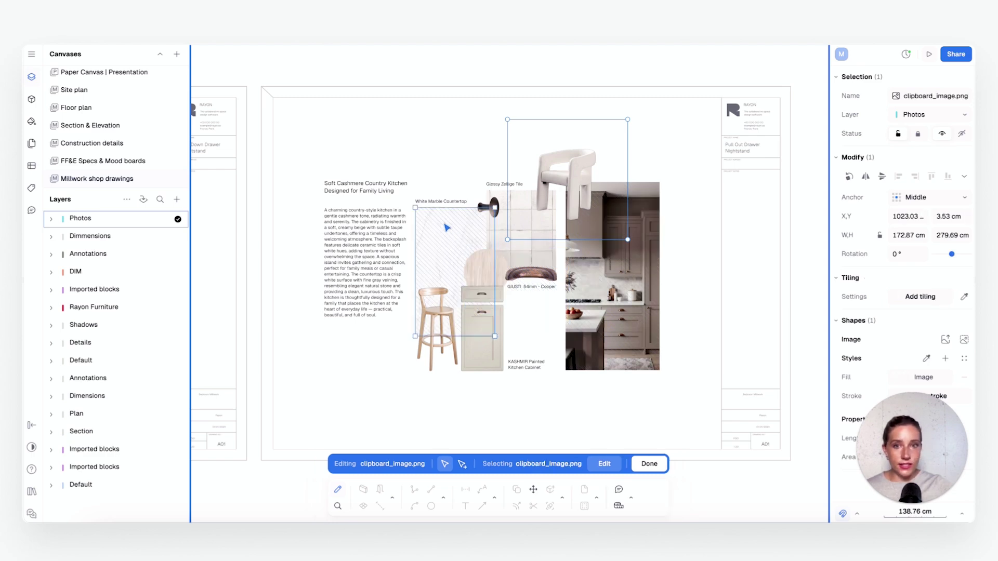
pyautogui.click(446, 193)
pyautogui.click(452, 241)
pyautogui.click(505, 276)
pyautogui.click(484, 280)
pyautogui.click(363, 386)
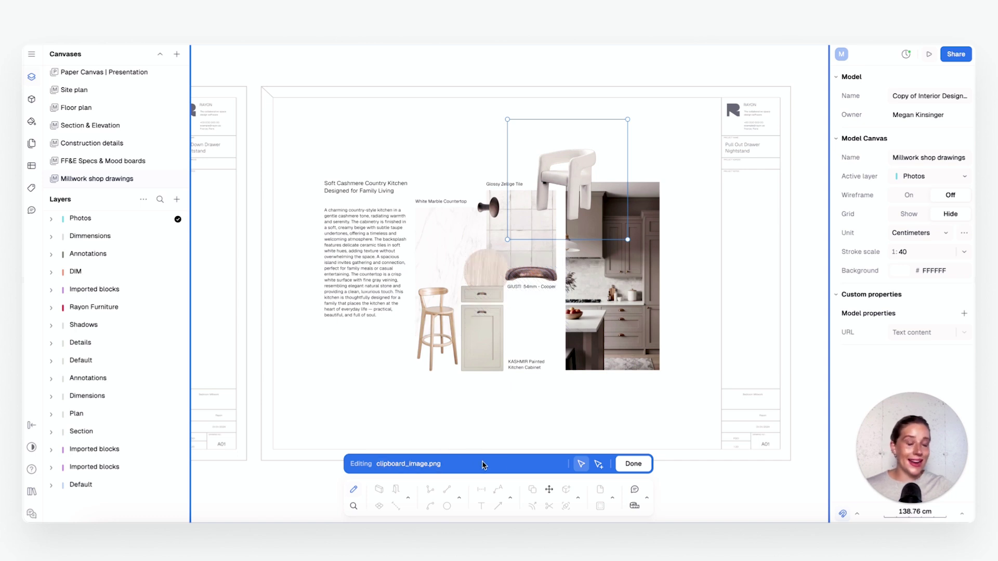
pyautogui.click(650, 463)
pyautogui.click(539, 414)
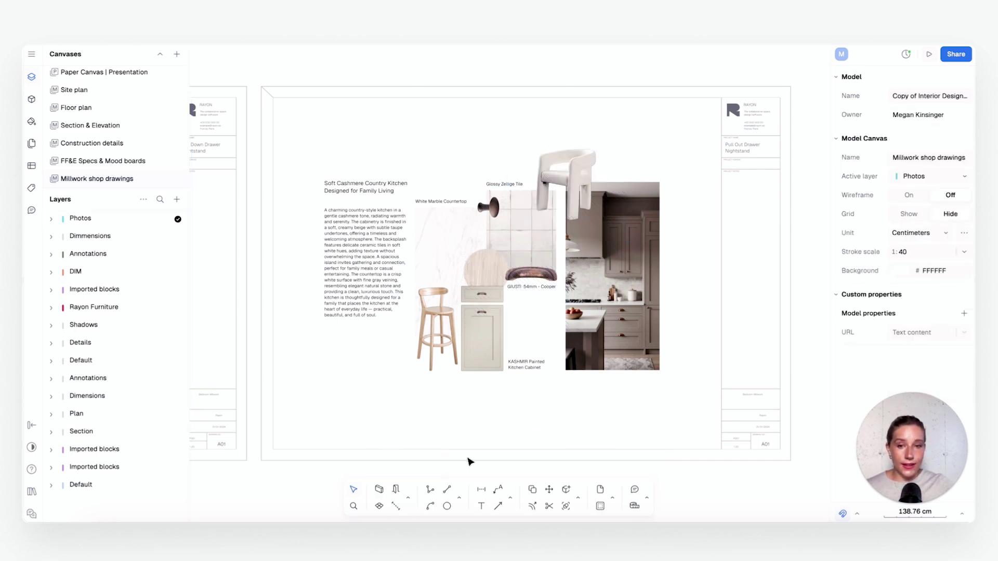
pyautogui.click(447, 505)
pyautogui.click(395, 416)
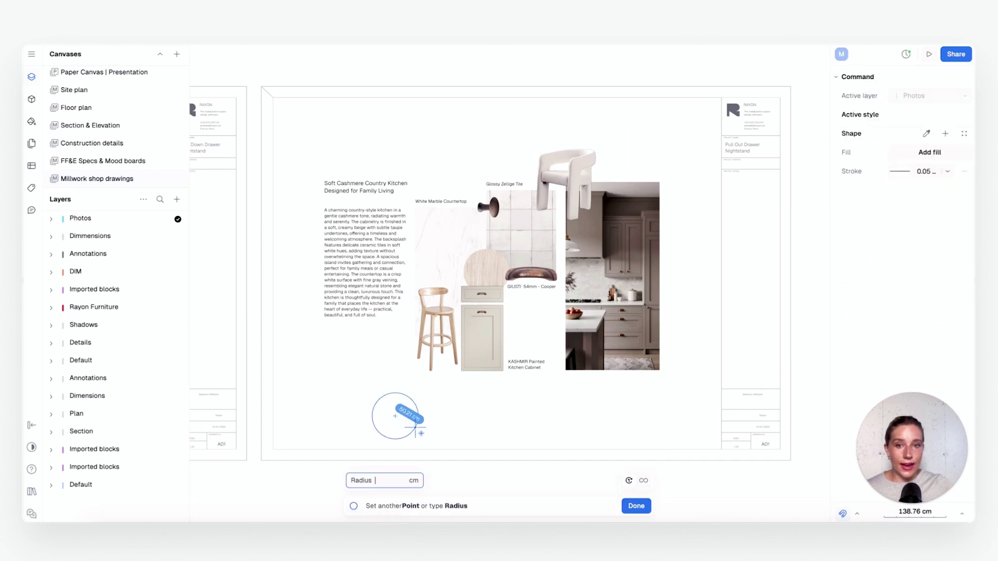
pyautogui.click(419, 416)
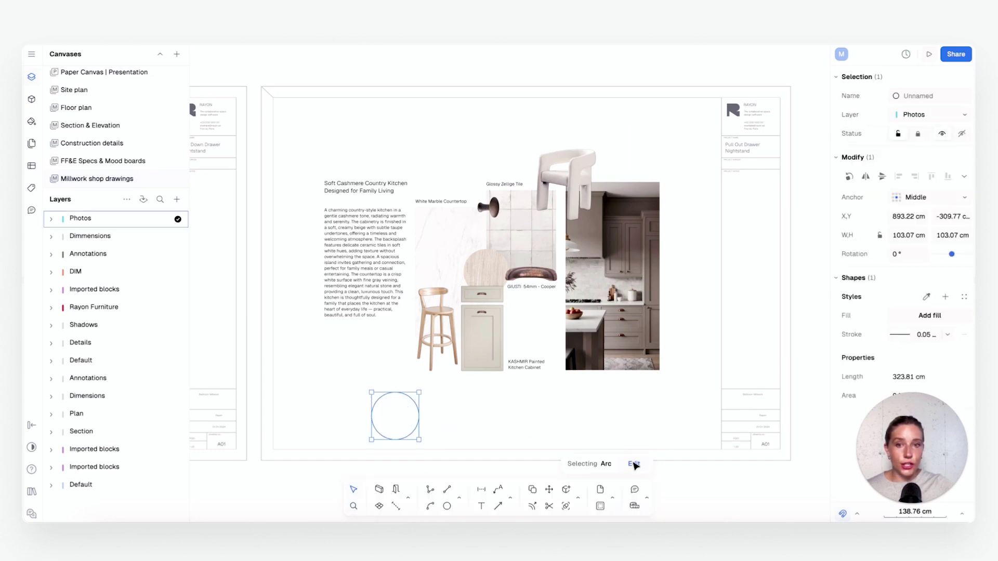
pyautogui.click(915, 316)
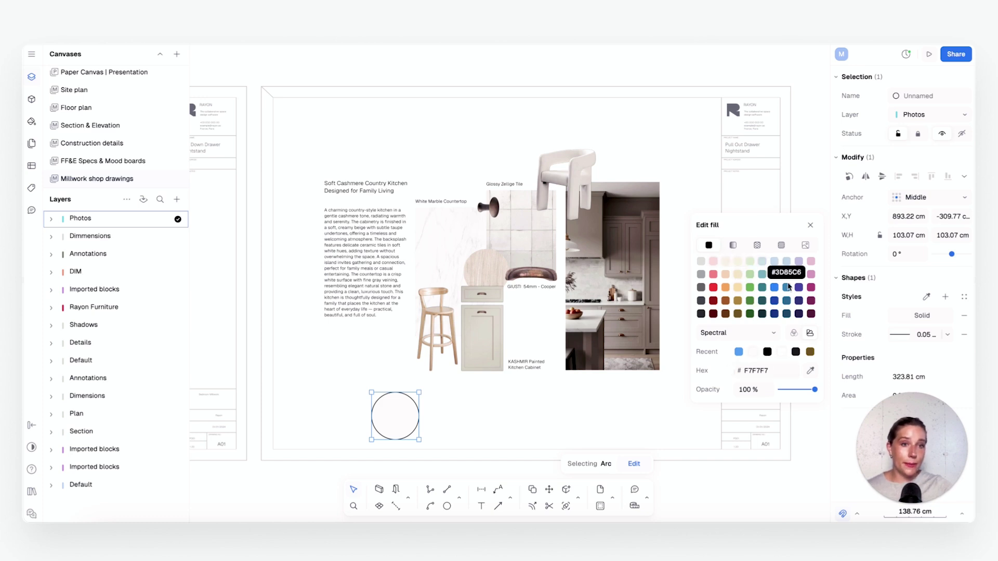
pyautogui.click(805, 245)
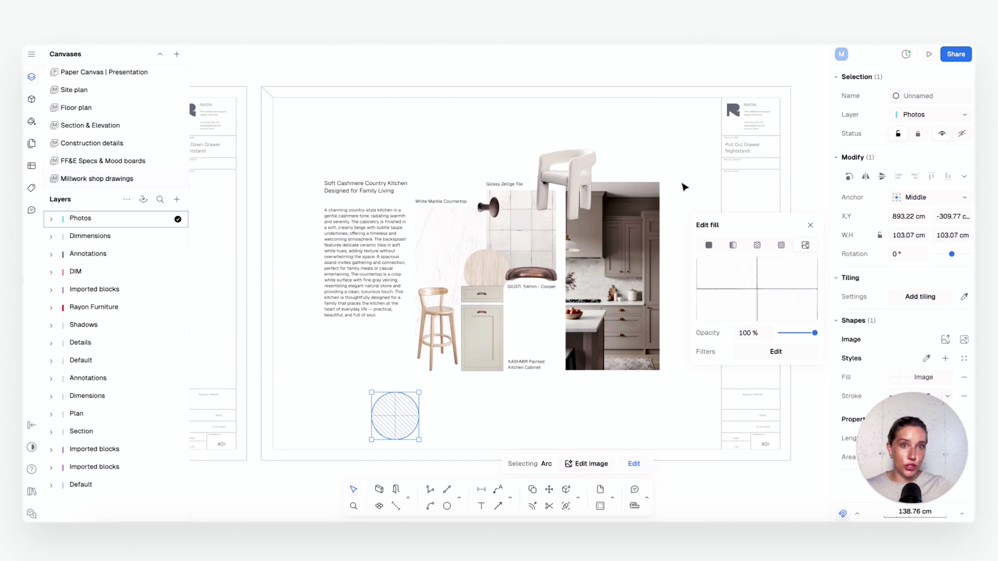
pyautogui.press('Escape')
pyautogui.click(385, 410)
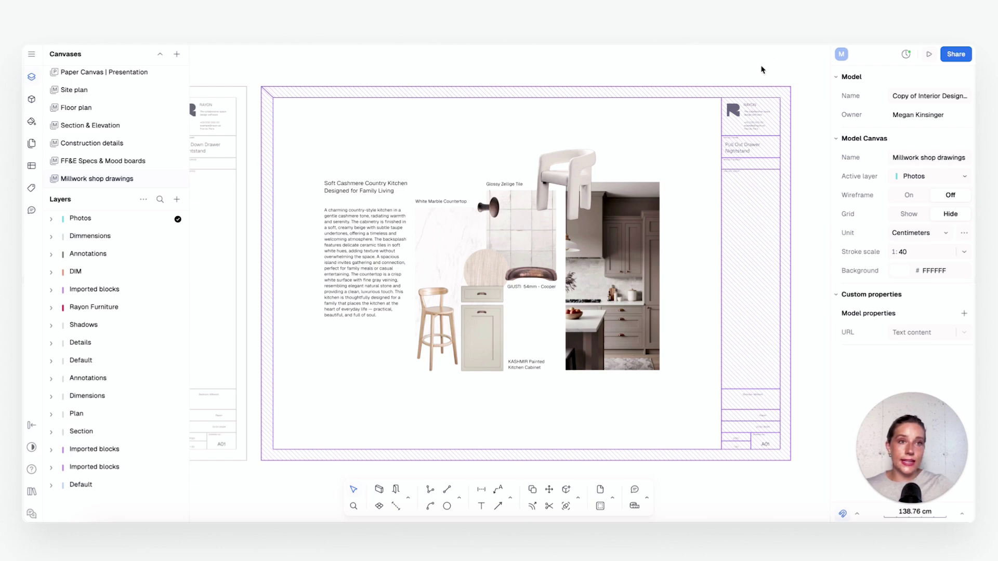
pyautogui.moveTo(662, 213); pyautogui.dragTo(621, 245, button='middle')
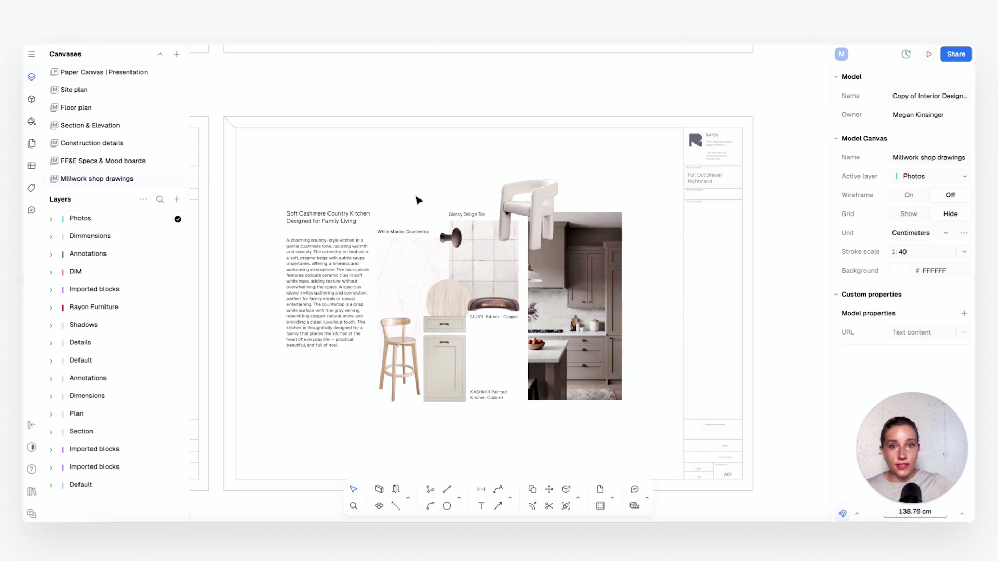
# Step: Add a 'New leader' leader annotation pointing to the cut-out chair
pyautogui.click(499, 489)
pyautogui.click(544, 196)
pyautogui.click(575, 151)
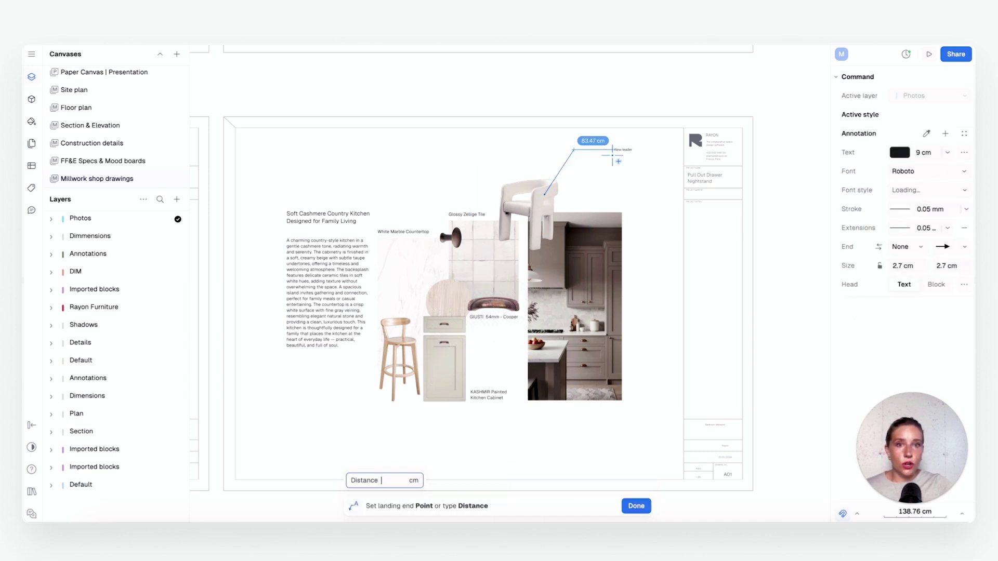
pyautogui.click(592, 139)
pyautogui.click(650, 193)
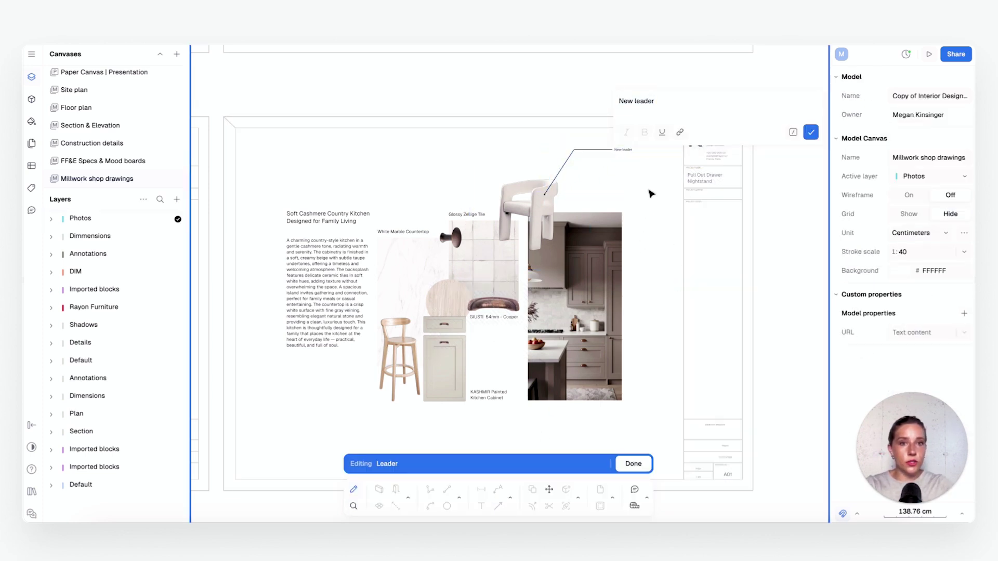
pyautogui.click(603, 151)
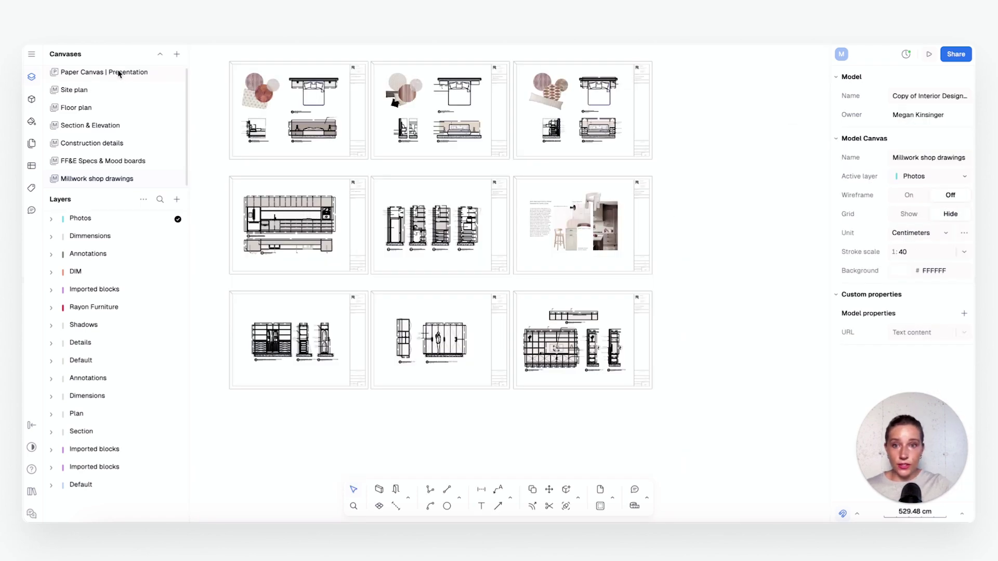
# Step: Switch to the Paper Canvas | Presentation canvas and inspect the floor-plan view on page 7
pyautogui.click(119, 74)
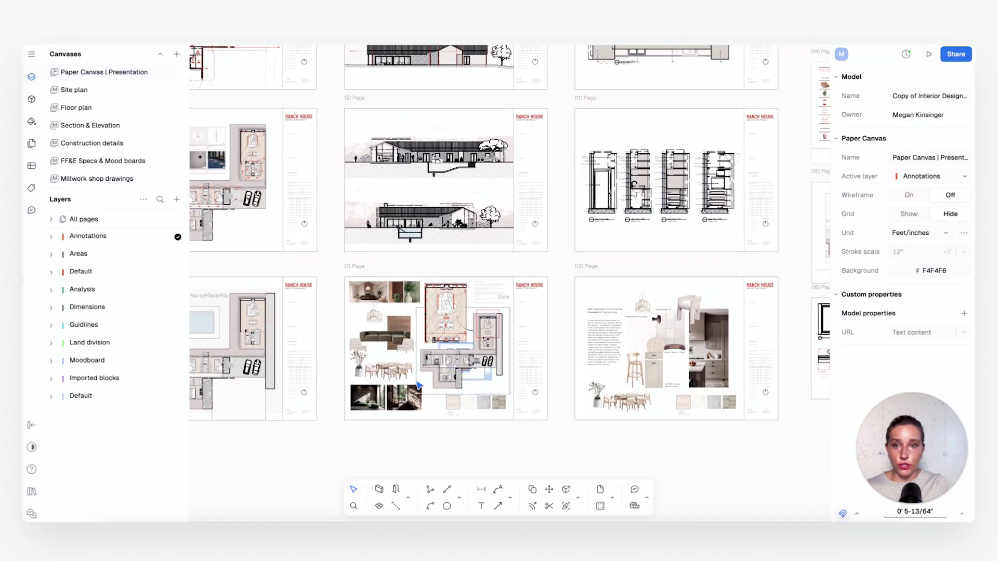
pyautogui.scroll(5, 417, 380)
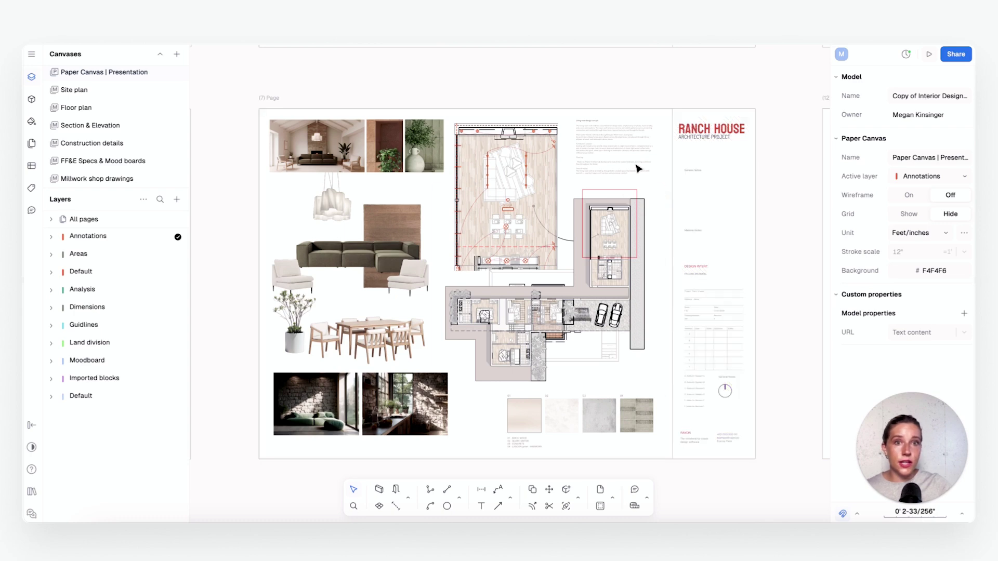
pyautogui.click(562, 302)
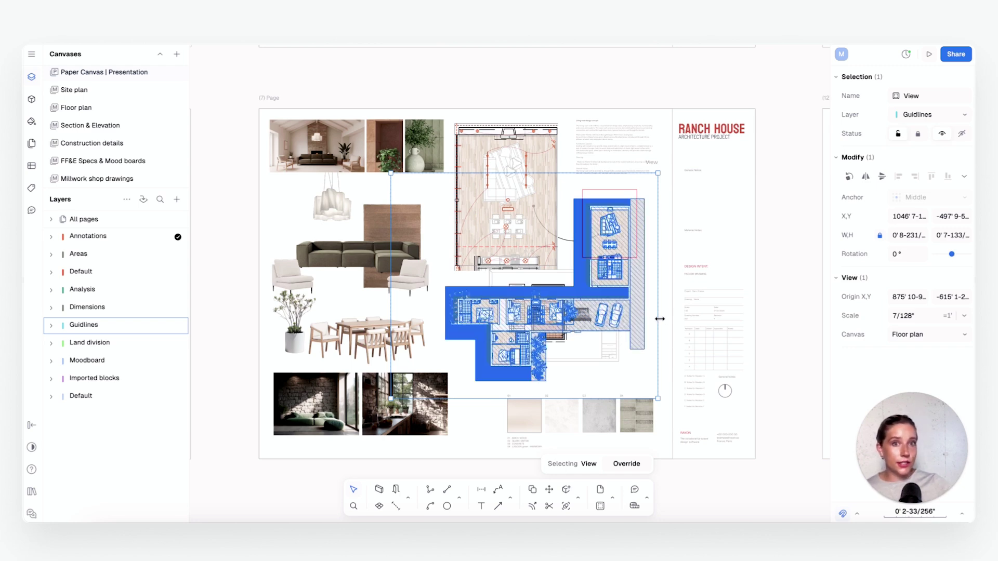
pyautogui.keyDown('ctrl'); pyautogui.scroll(2, 497, 367); pyautogui.keyUp('ctrl')
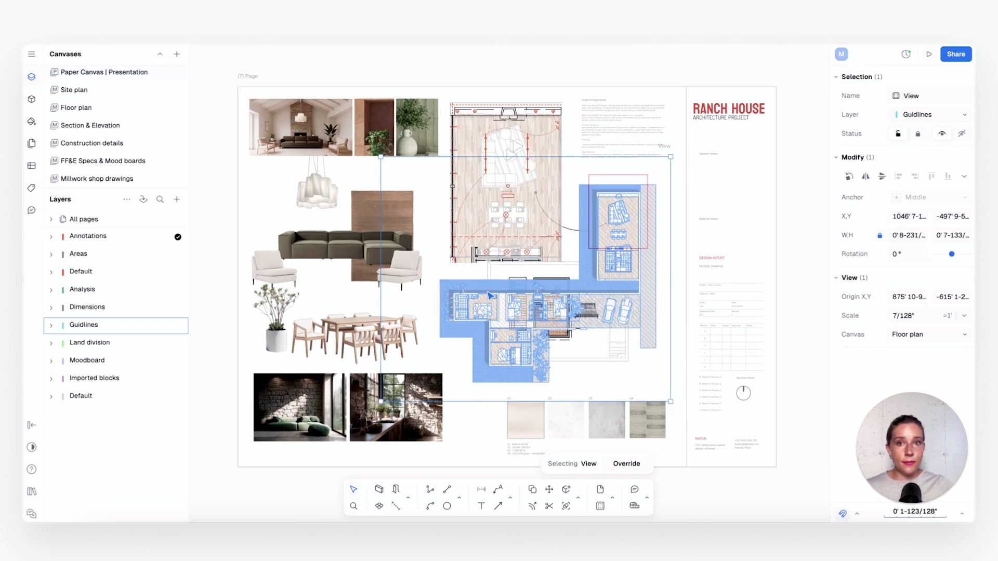
pyautogui.keyDown('ctrl'); pyautogui.scroll(-5, 491, 300); pyautogui.keyUp('ctrl')
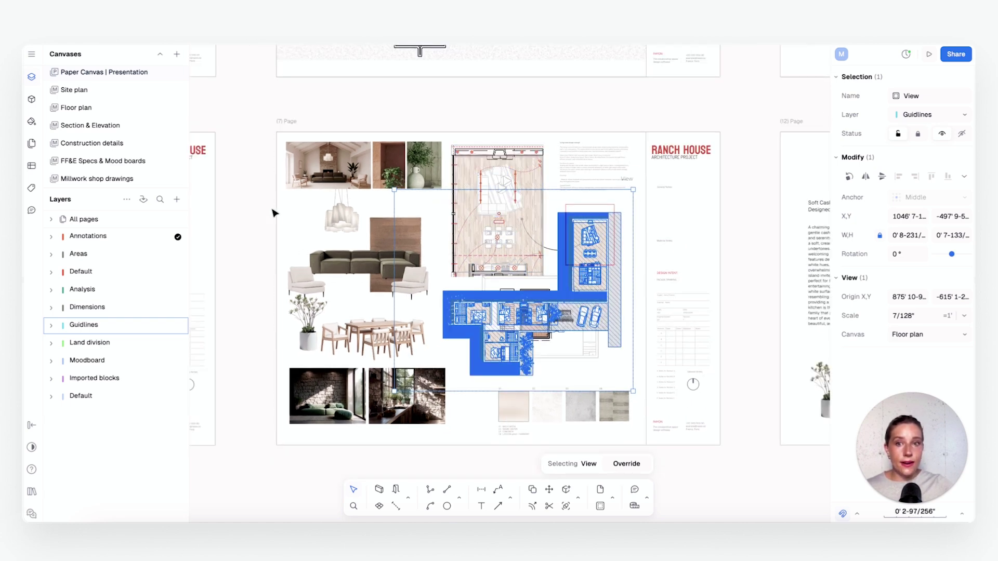
pyautogui.press('Escape')
# Step: Check the sofa image and the A2 title block on page 7, then deselect
pyautogui.click(361, 269)
pyautogui.click(287, 230)
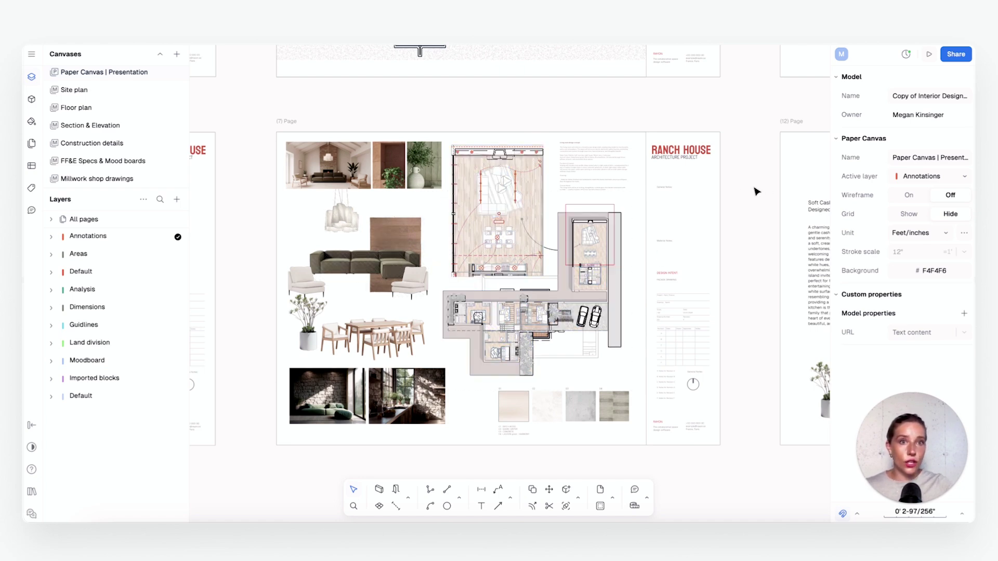
pyautogui.click(711, 224)
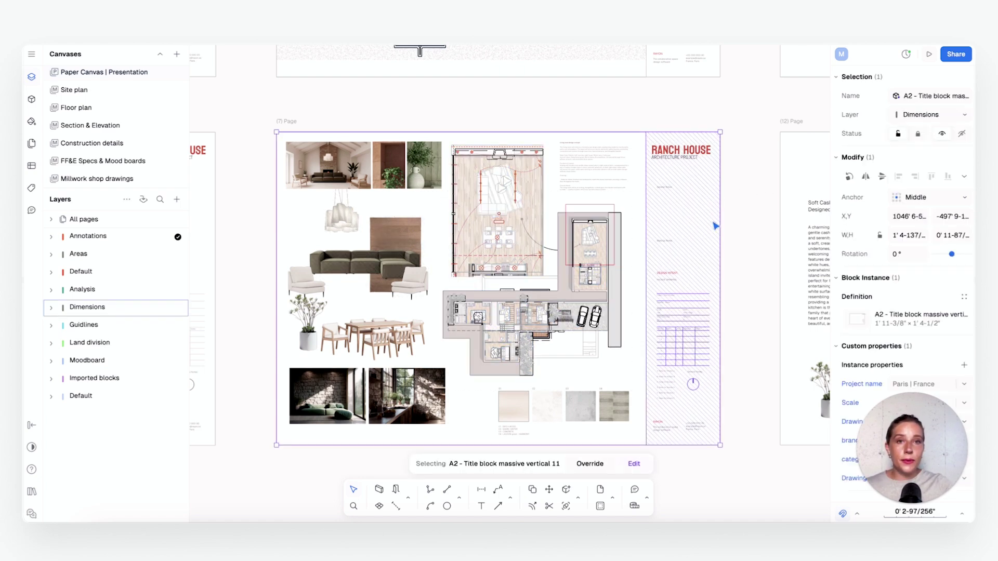
pyautogui.click(745, 241)
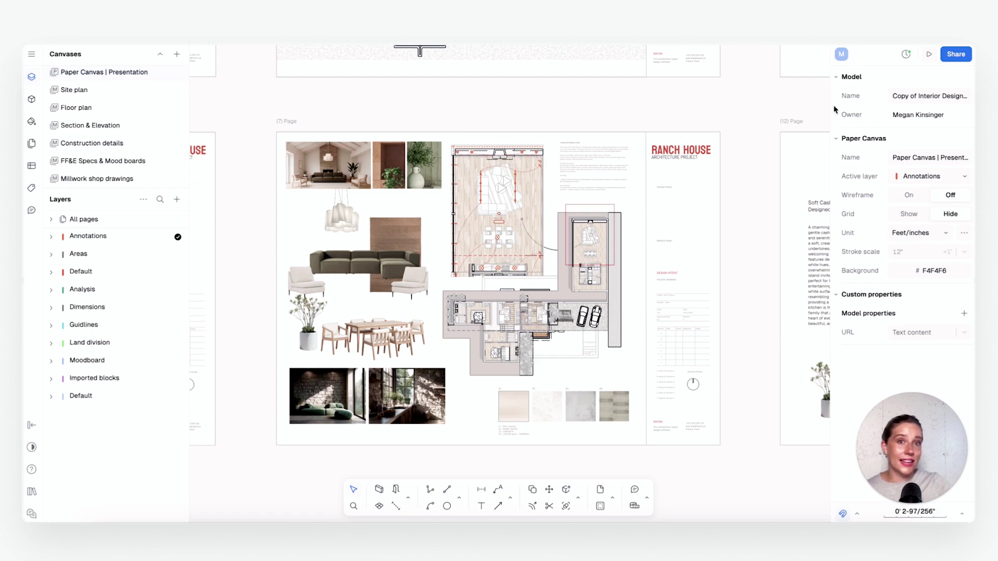
# Step: Select the page (7) mood board sheet and bring the mood board pages into view
pyautogui.keyDown('ctrl'); pyautogui.scroll(-5, 433, 289); pyautogui.keyUp('ctrl')
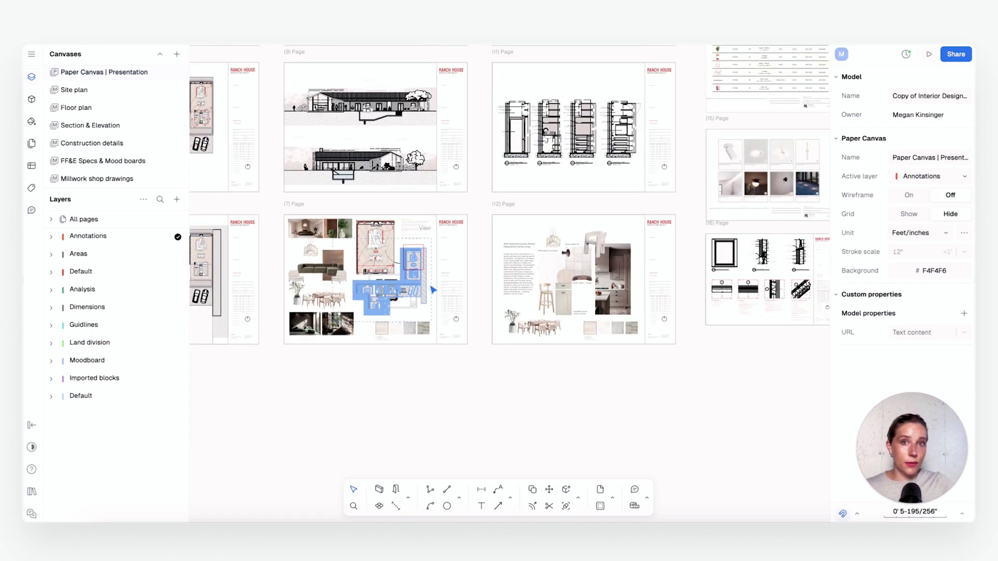
pyautogui.keyDown('ctrl'); pyautogui.scroll(2, 433, 288); pyautogui.keyUp('ctrl')
pyautogui.click(433, 288)
pyautogui.keyDown('ctrl'); pyautogui.scroll(1, 432, 288); pyautogui.keyUp('ctrl')
pyautogui.moveTo(448, 286); pyautogui.dragTo(489, 391, button='middle')
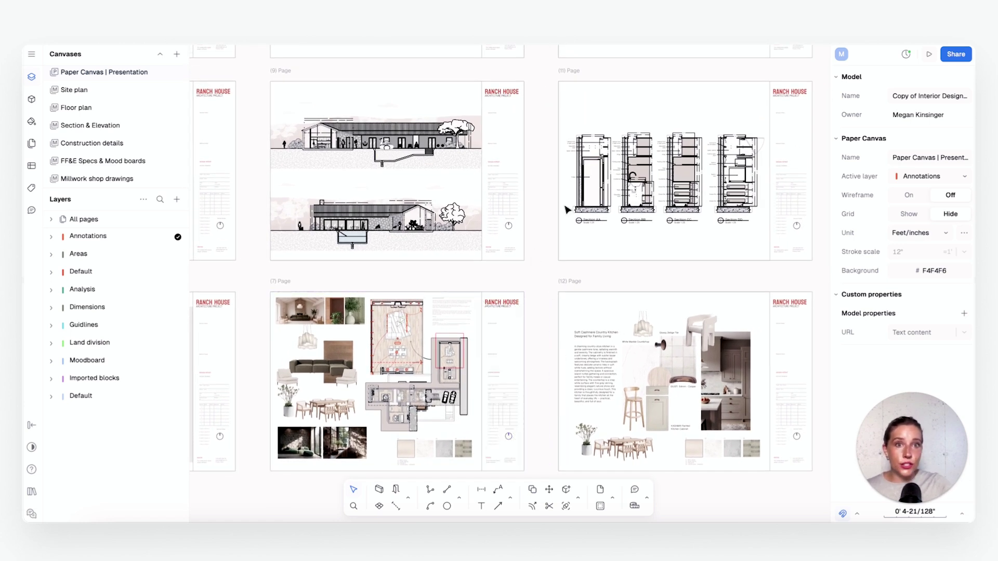
# Step: Share the canvas with the Editor role and Public link on, then enter comment mode
pyautogui.click(958, 58)
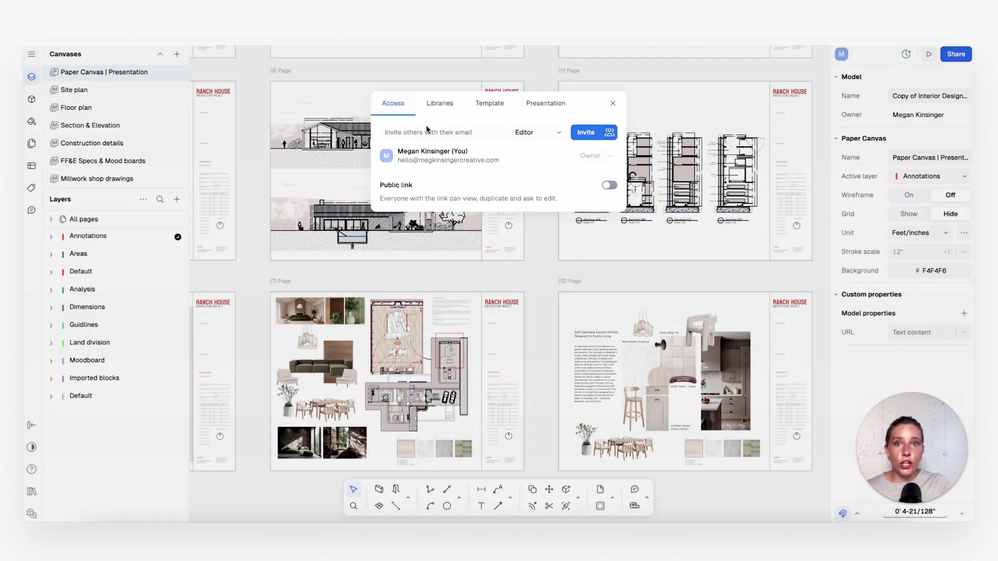
pyautogui.click(544, 132)
pyautogui.click(538, 119)
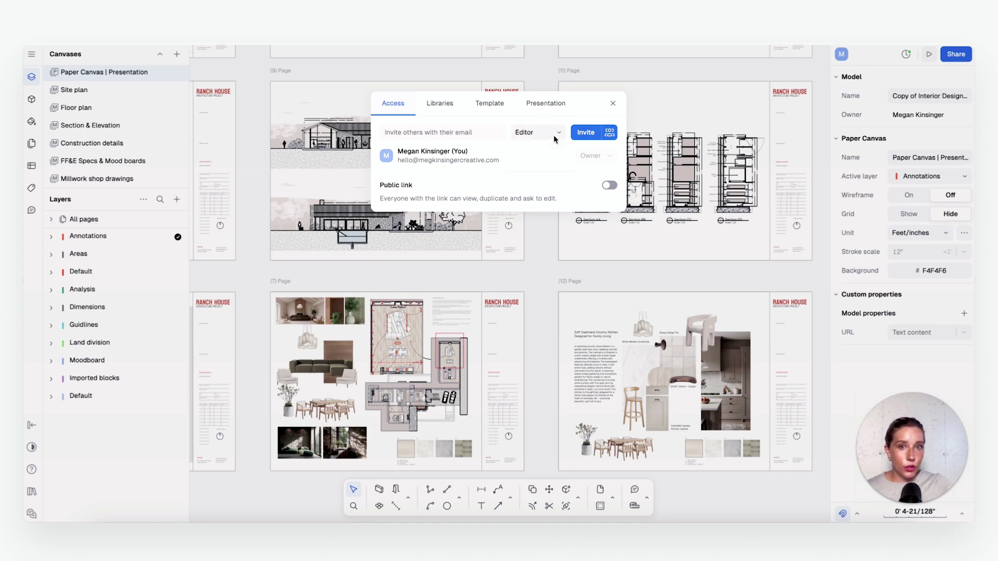
pyautogui.click(617, 187)
pyautogui.click(609, 185)
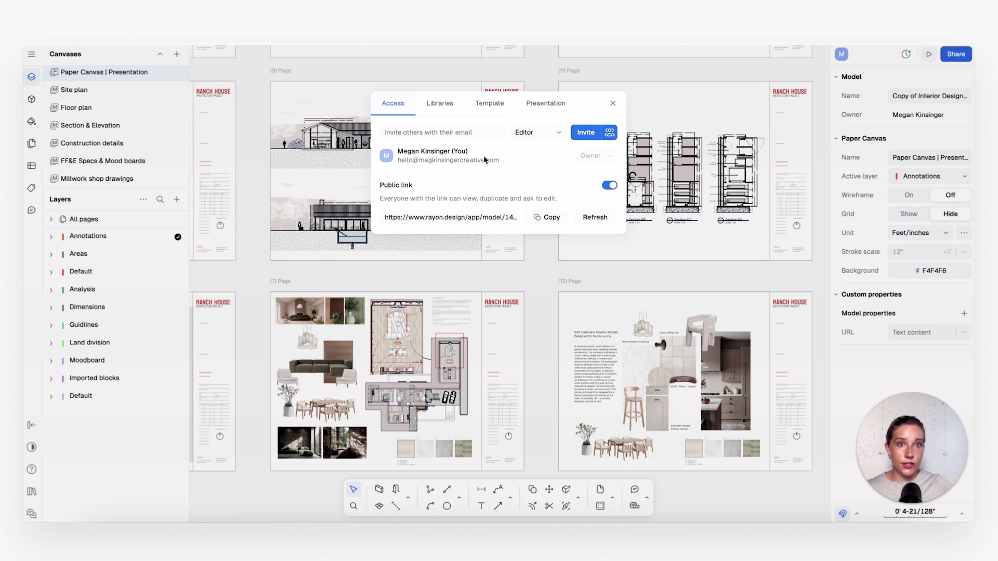
pyautogui.press('Escape')
pyautogui.click(635, 493)
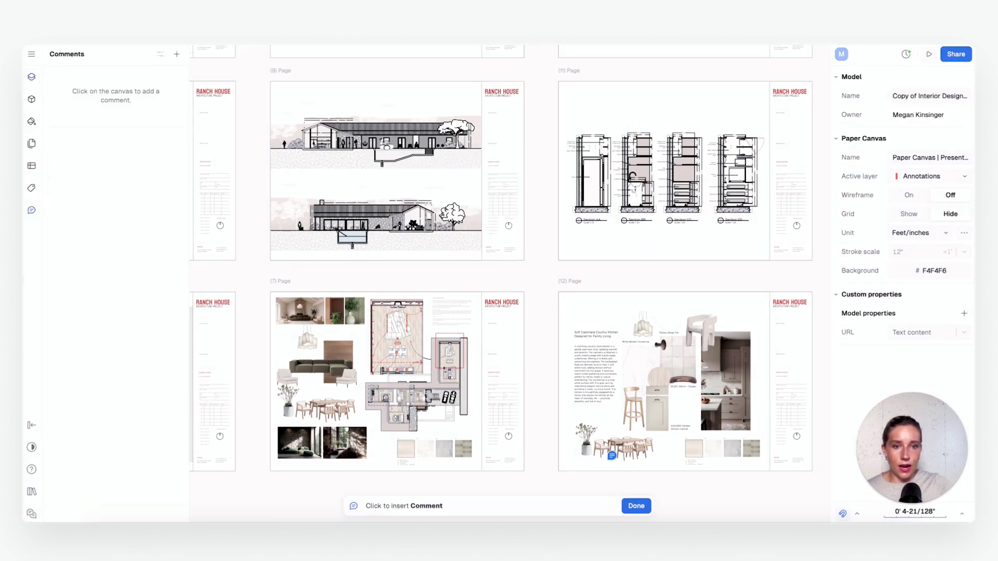
# Step: Post a "don't like" comment by the dining table, then activate freehand drawing from Utilities
pyautogui.hscroll(5, 572, 453)
pyautogui.keyDown('ctrl'); pyautogui.scroll(5, 438, 434); pyautogui.keyUp('ctrl')
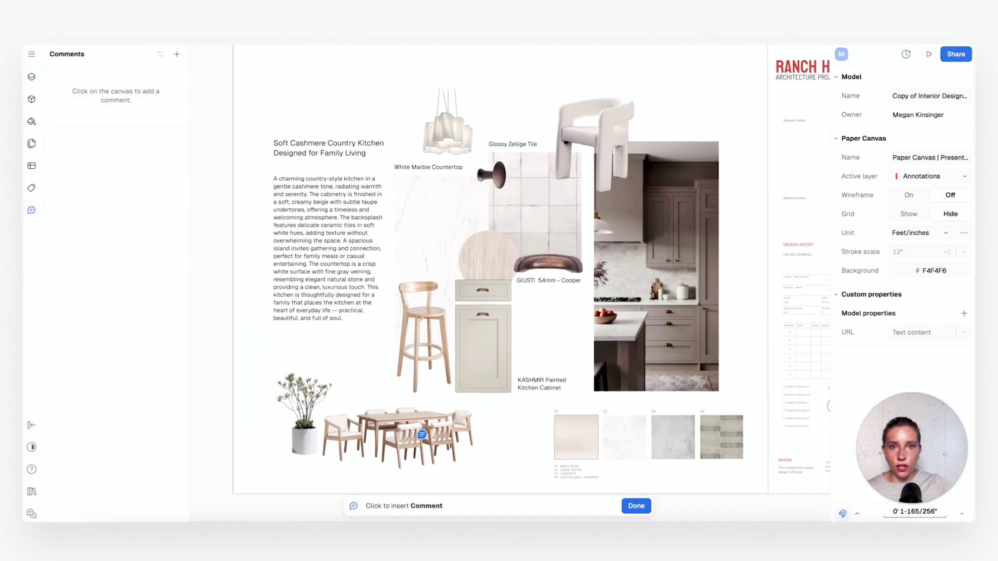
pyautogui.scroll(-1, 332, 395)
pyautogui.click(339, 379)
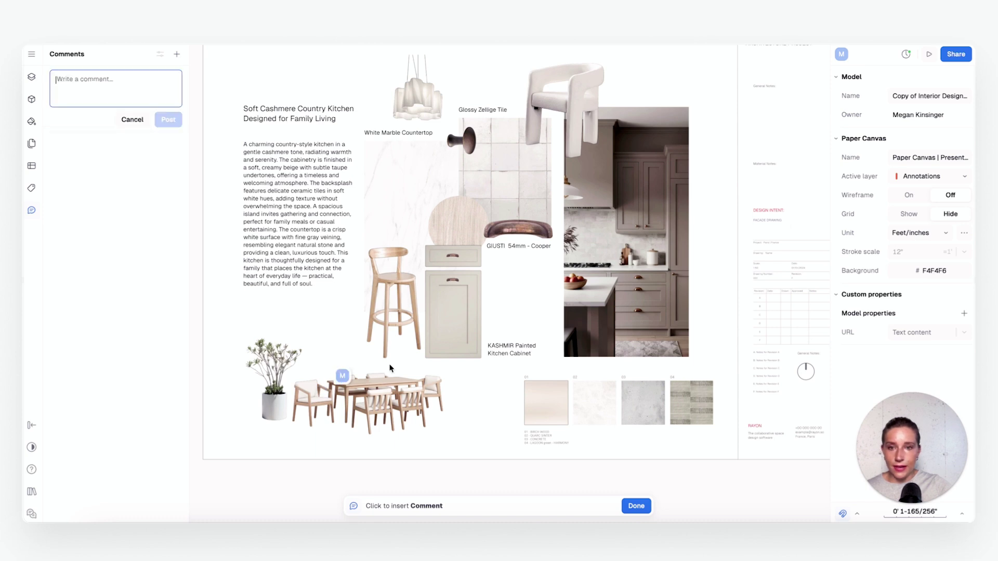
pyautogui.click(95, 79)
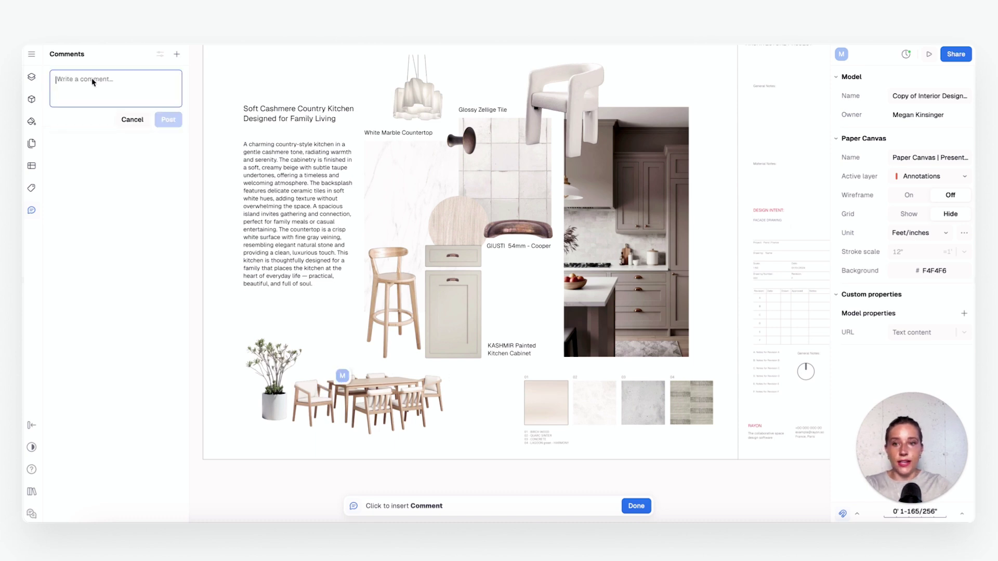
pyautogui.write("don't like")
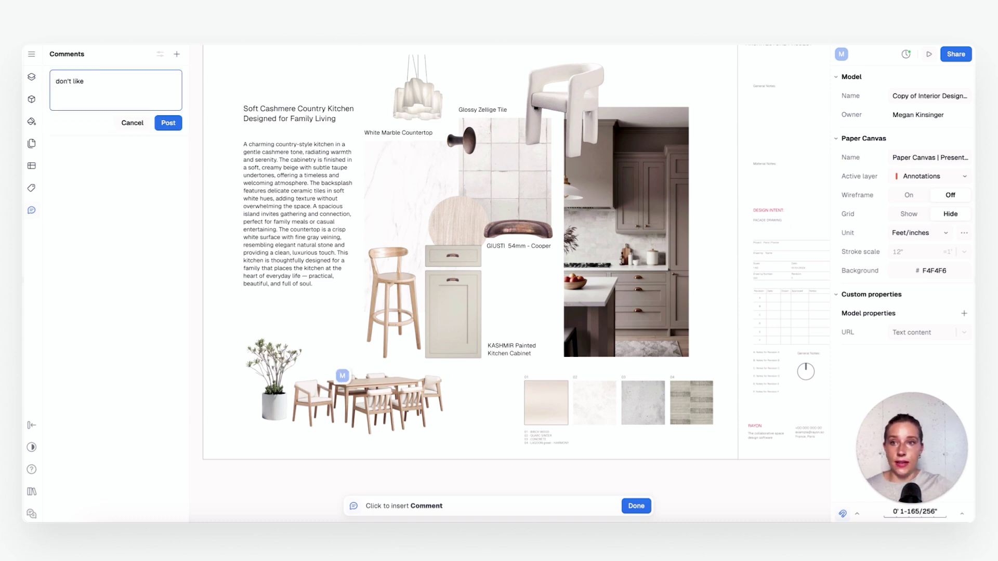
pyautogui.click(166, 122)
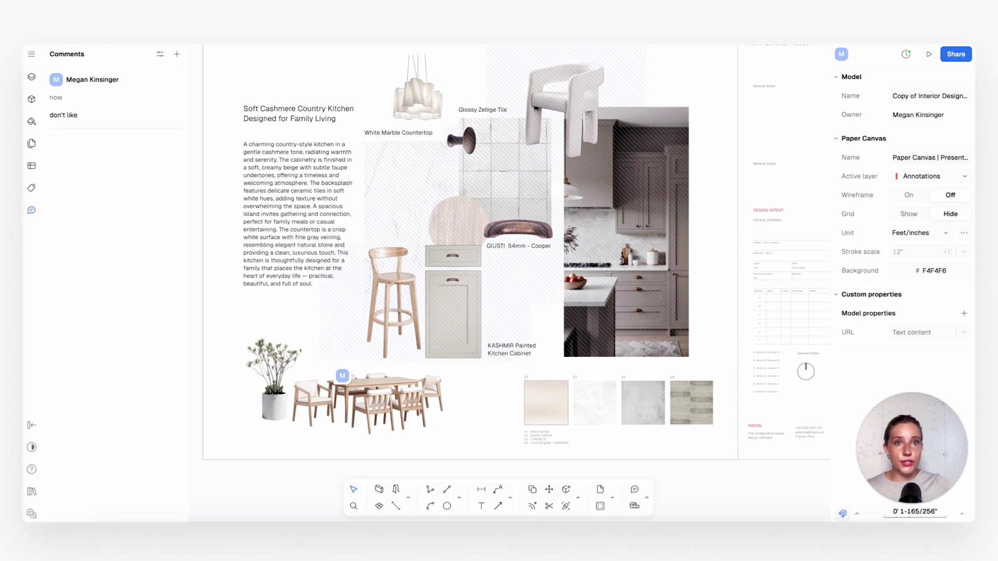
pyautogui.click(648, 500)
pyautogui.click(673, 434)
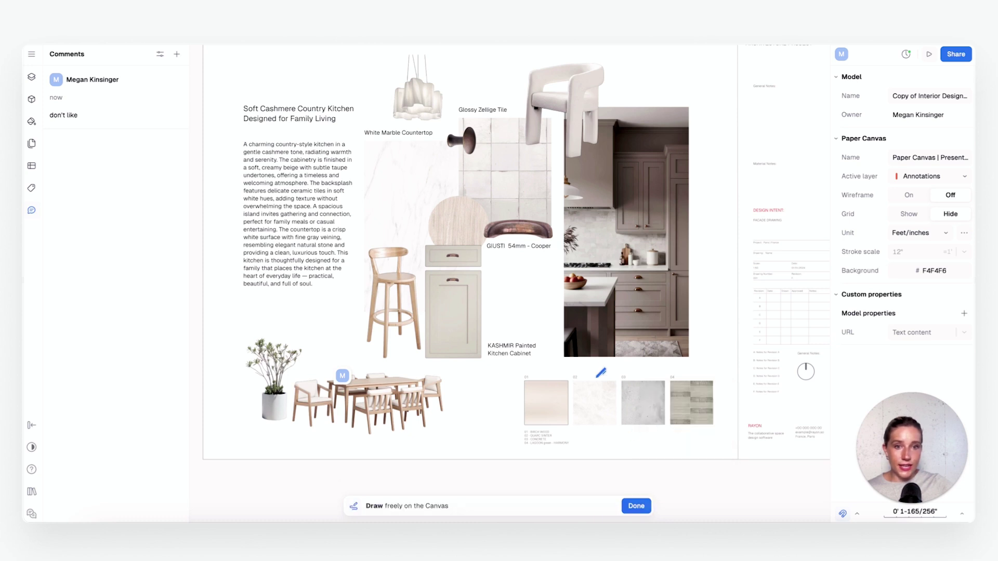
# Step: Draw a red loop around the first two swatches and an X over the kitchen cabinets
pyautogui.moveTo(542, 364)
pyautogui.mouseDown()
pyautogui.moveTo(622, 418)
pyautogui.moveTo(450, 358)
pyautogui.mouseUp()
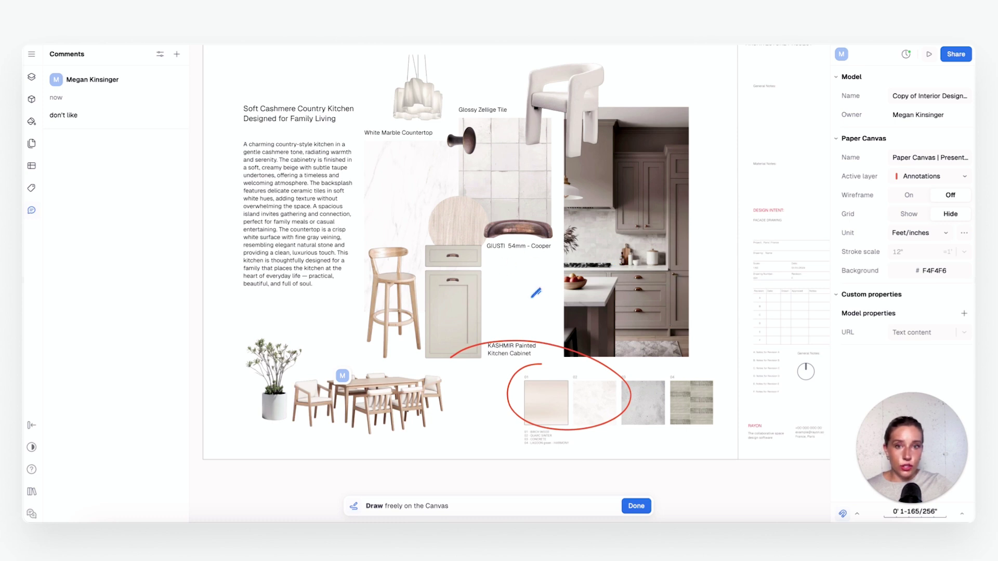
pyautogui.moveTo(619, 263); pyautogui.dragTo(631, 292)
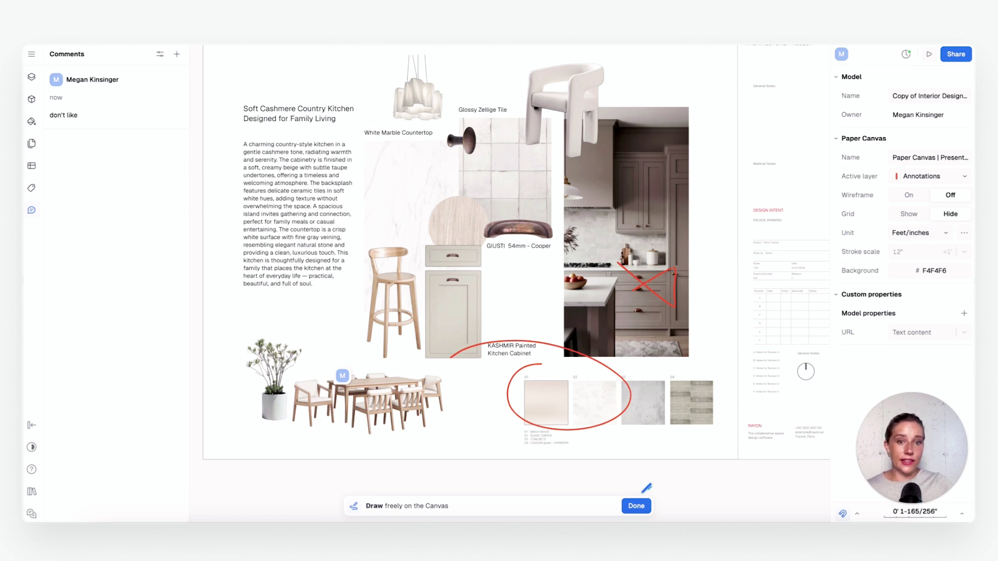
pyautogui.press('Escape')
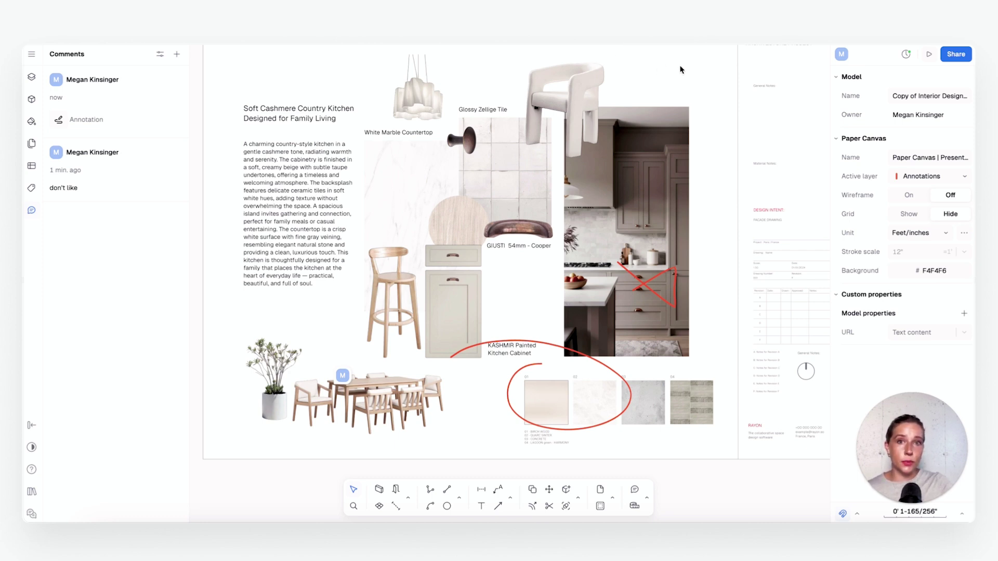
# Step: Pan to page 7's title block and inspect the second, third and fourth material swatches
pyautogui.moveTo(719, 187); pyautogui.dragTo(697, 225, button='middle')
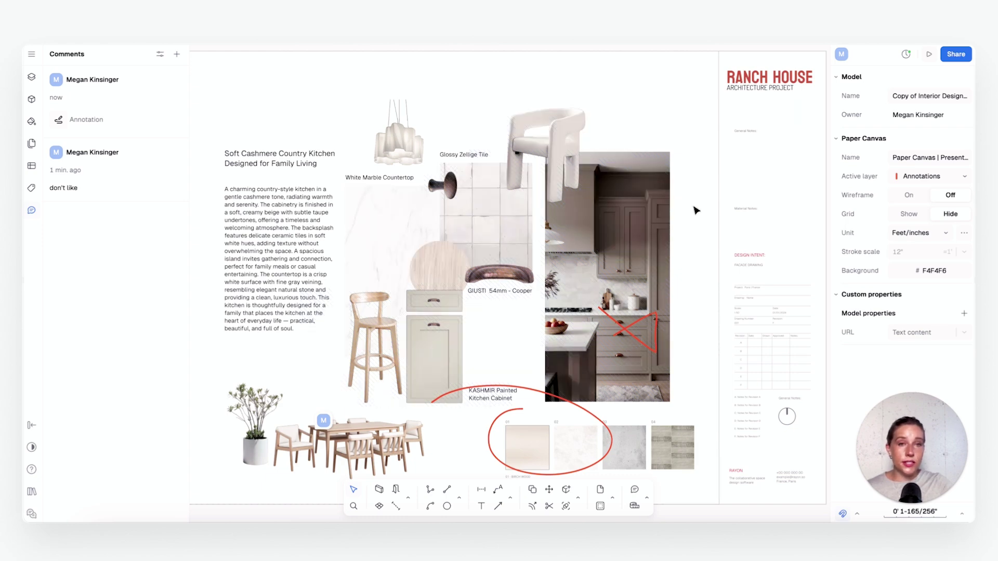
pyautogui.scroll(-1, 675, 215)
pyautogui.click(599, 262)
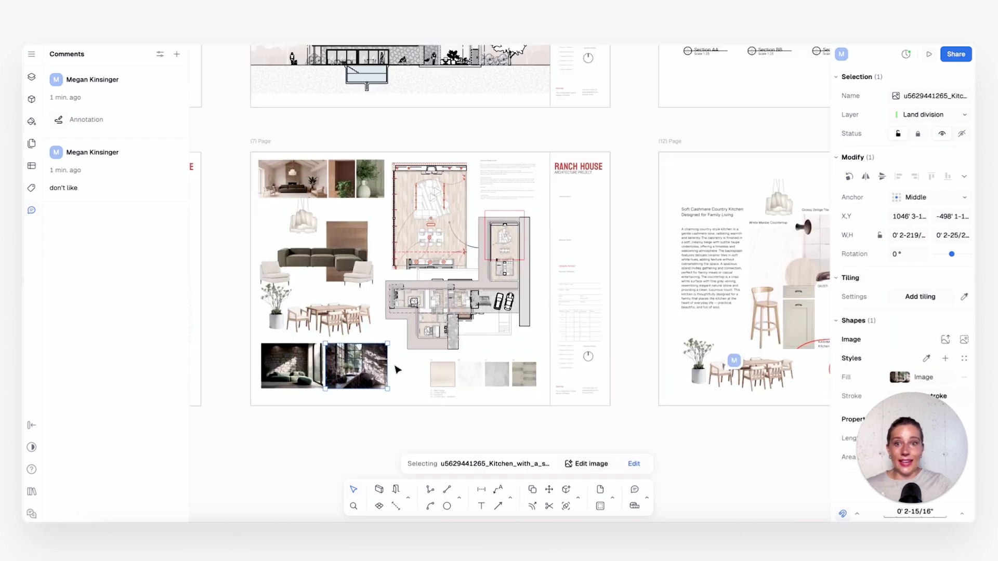
pyautogui.scroll(5, 419, 356)
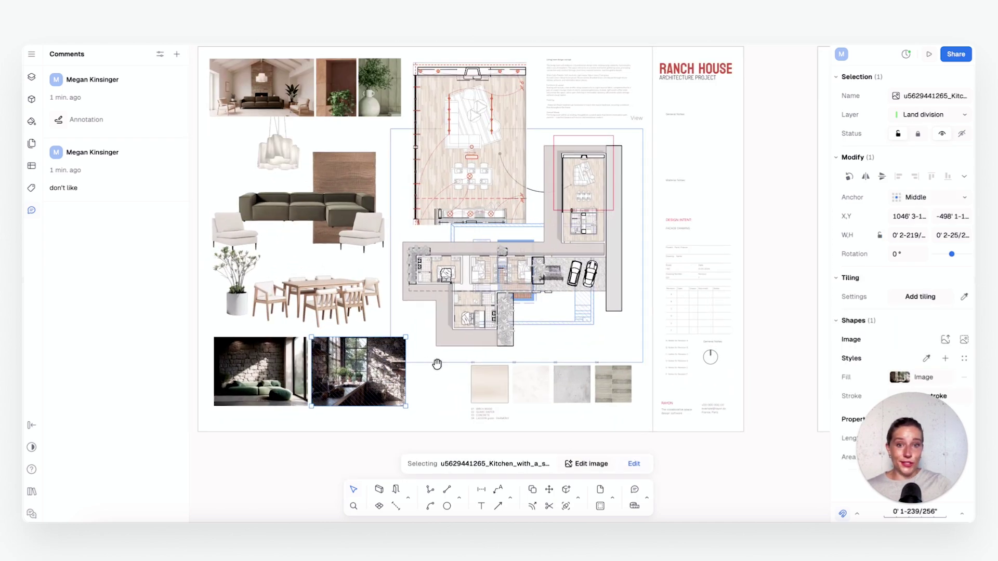
pyautogui.click(554, 393)
pyautogui.click(571, 394)
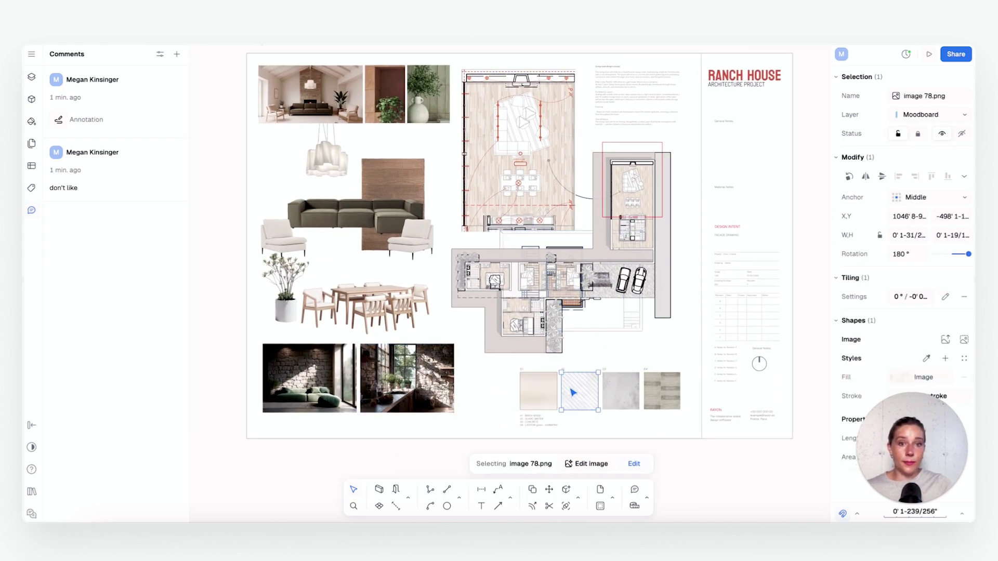
pyautogui.click(622, 391)
pyautogui.click(669, 396)
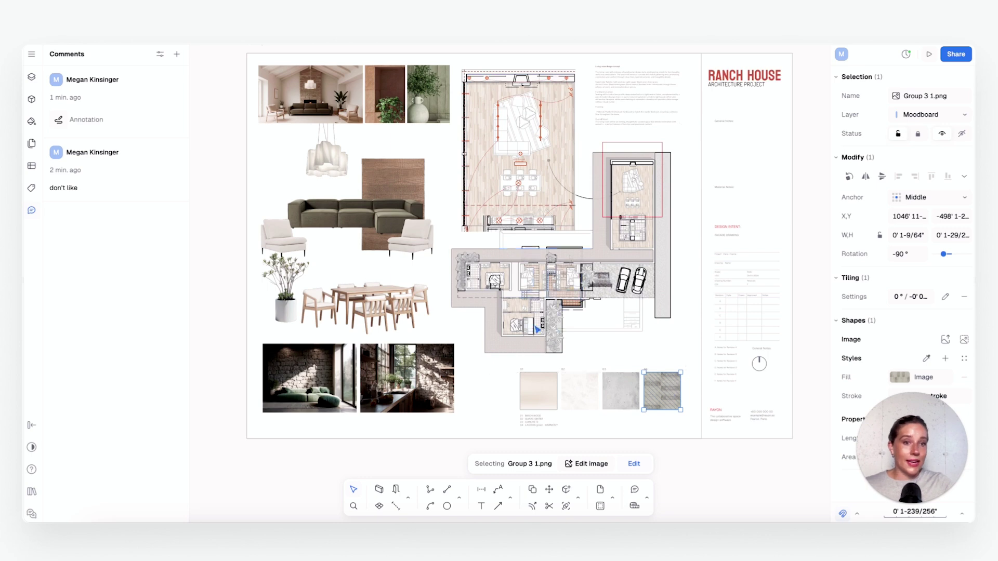
# Step: Inspect the sofa image, the first, third and fourth swatches, and both interior photos
pyautogui.scroll(2, 617, 295)
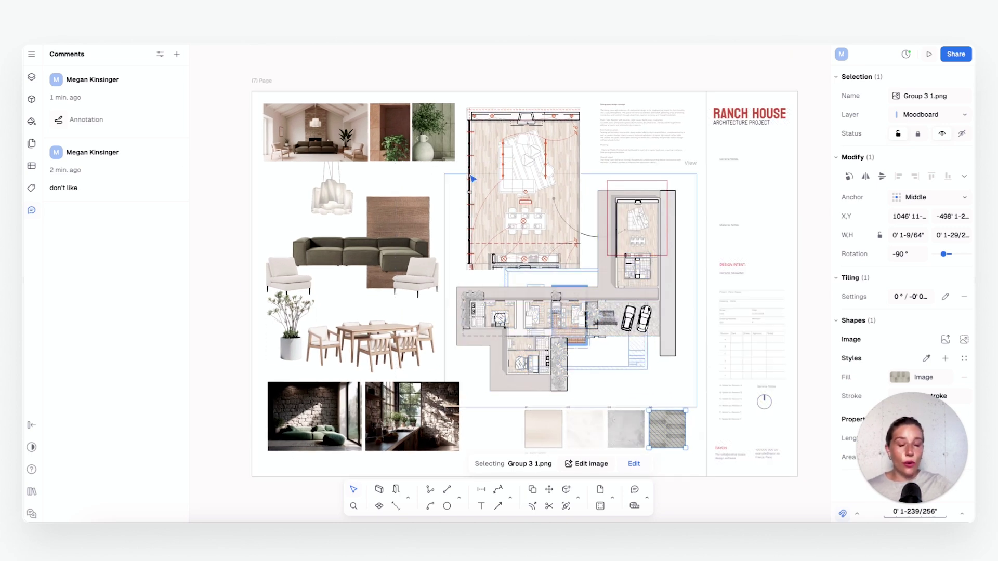
pyautogui.click(335, 245)
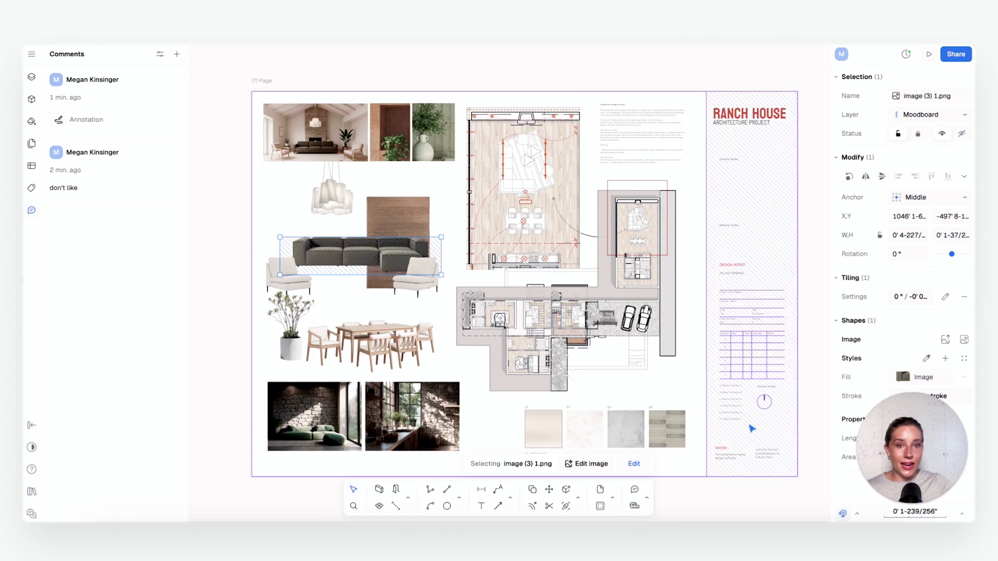
pyautogui.click(650, 418)
pyautogui.click(623, 429)
pyautogui.click(551, 430)
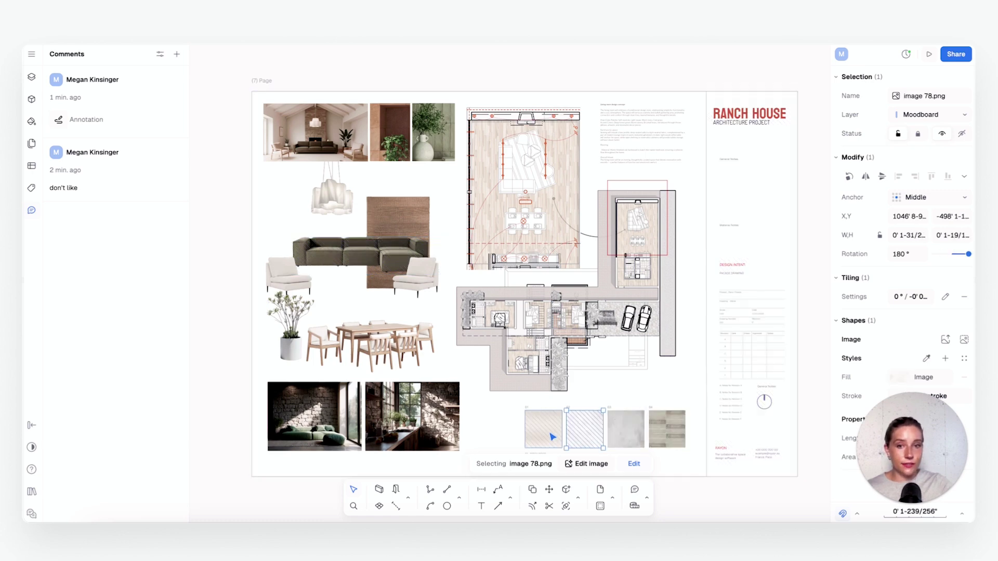
pyautogui.click(436, 425)
pyautogui.click(320, 422)
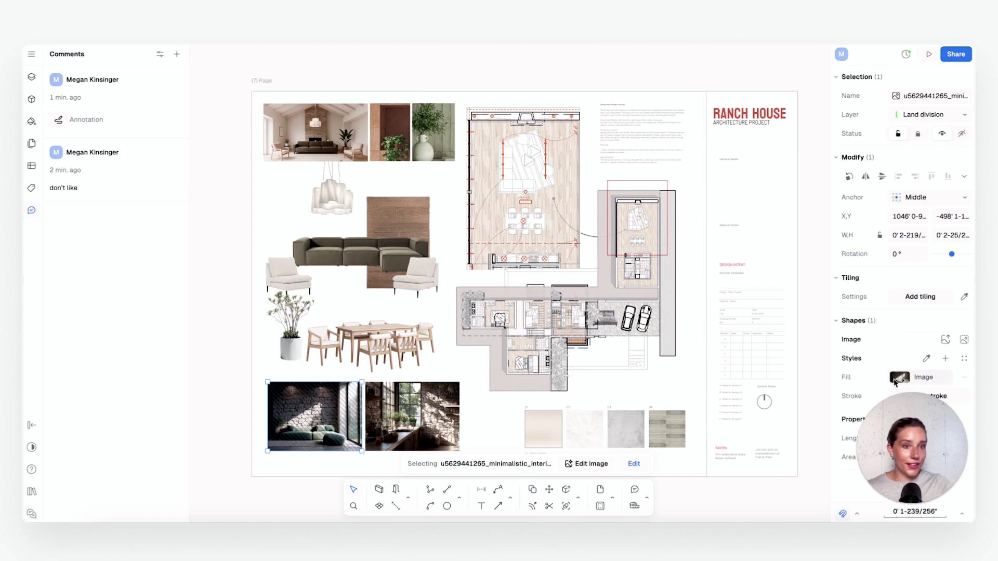
pyautogui.click(956, 54)
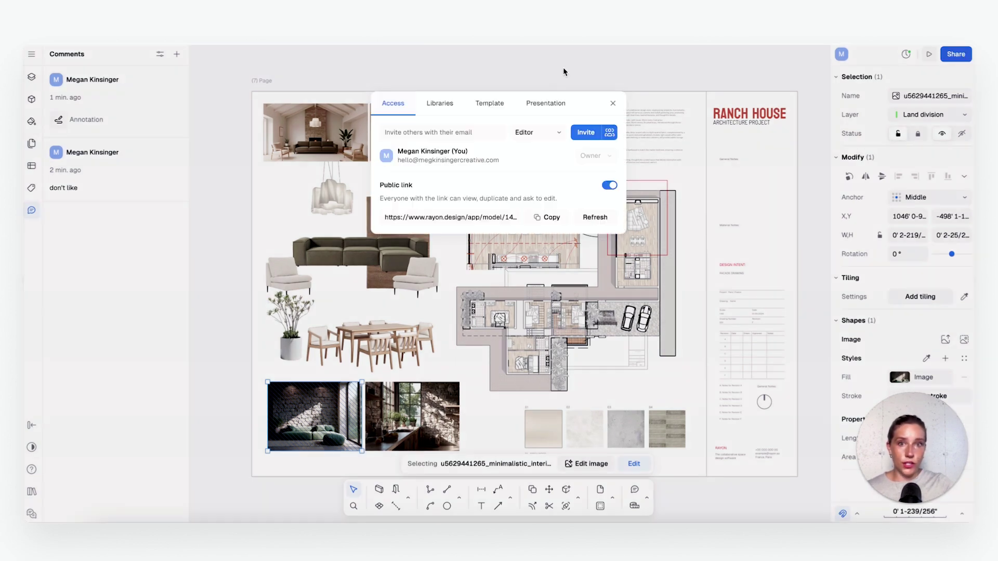
pyautogui.click(489, 105)
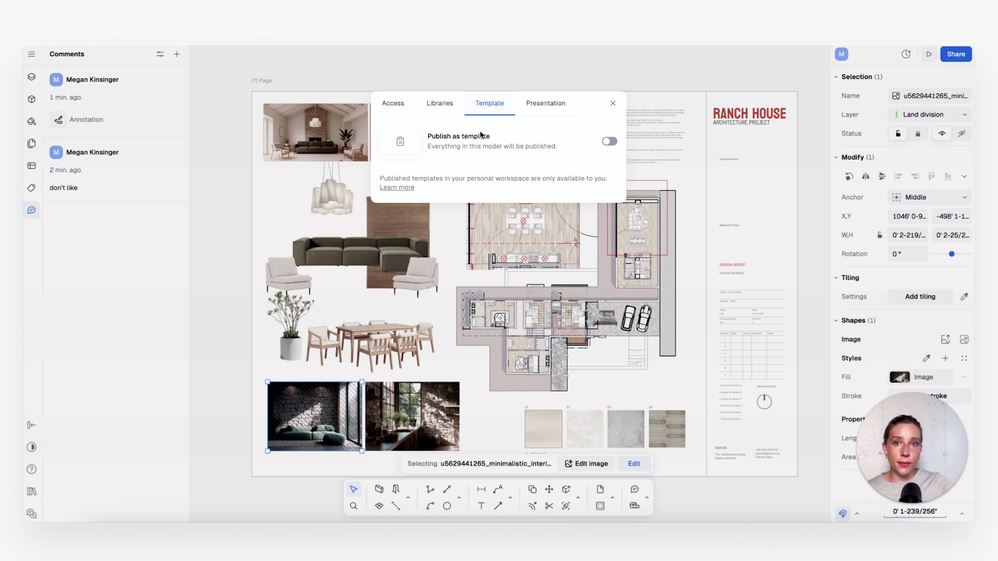
pyautogui.click(554, 107)
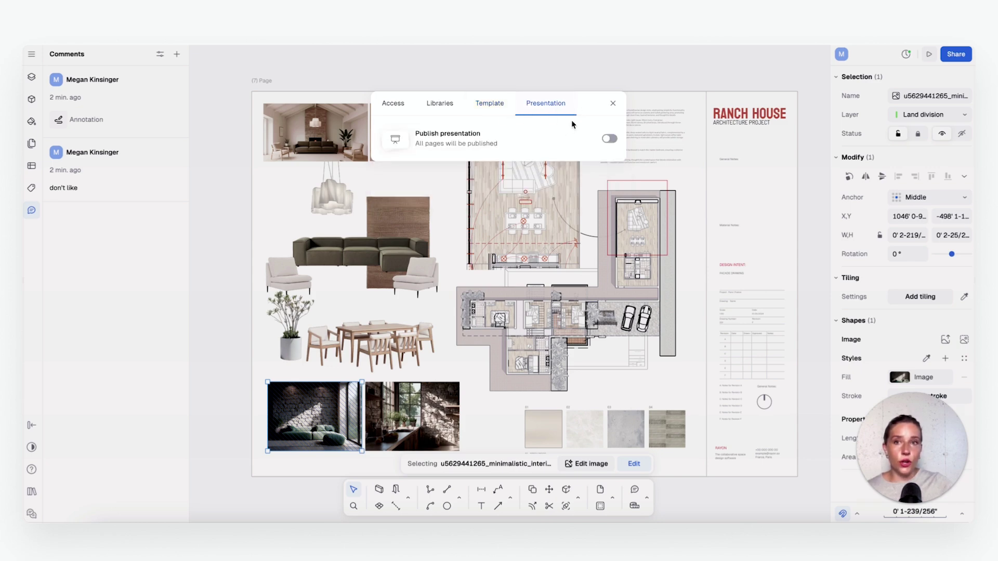